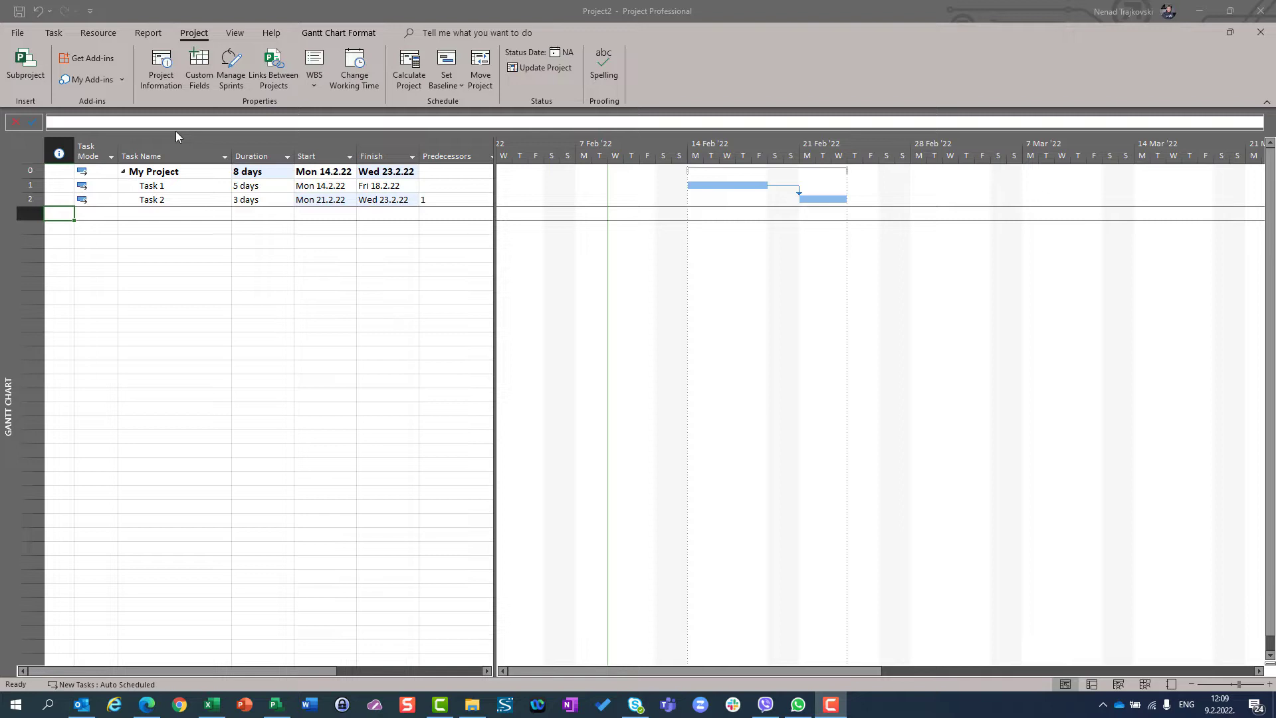
Select Task 1 and Task 2's durations, then show Project2's Project Information (start Mon 14.2.22).
{"action": "left_click", "coordinate": [165, 186]}
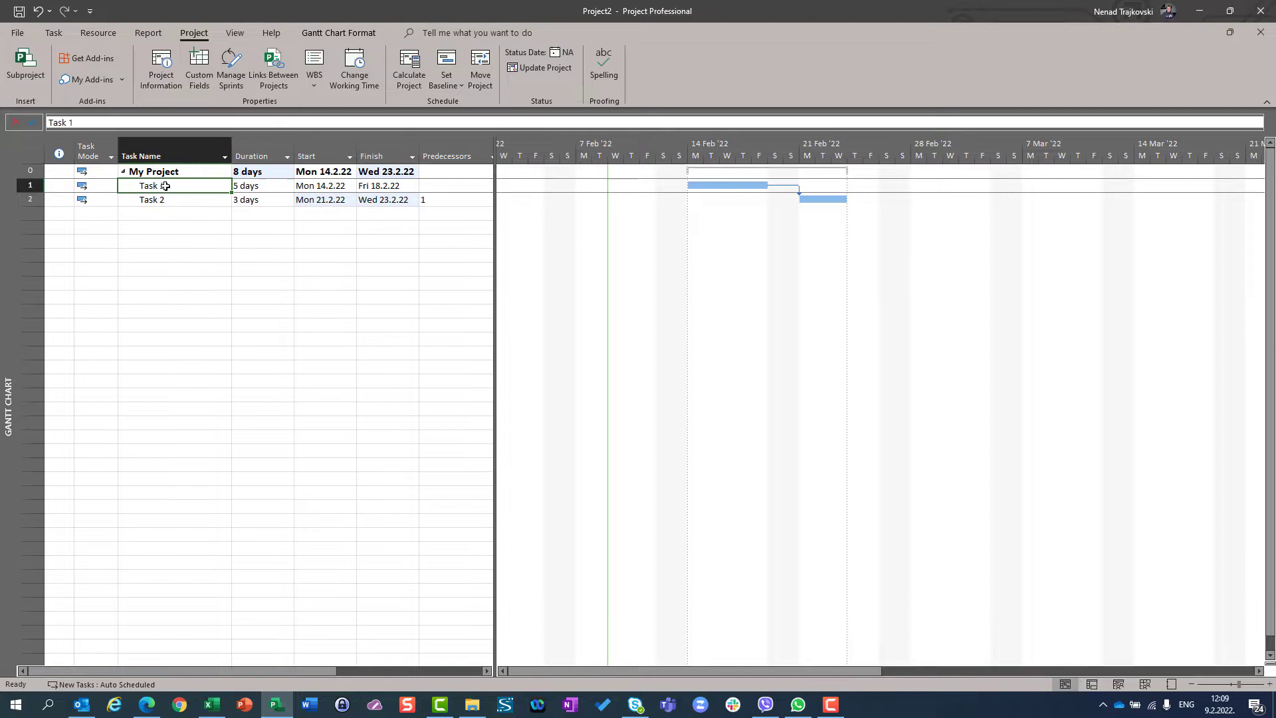
{"action": "key", "text": "Tab"}
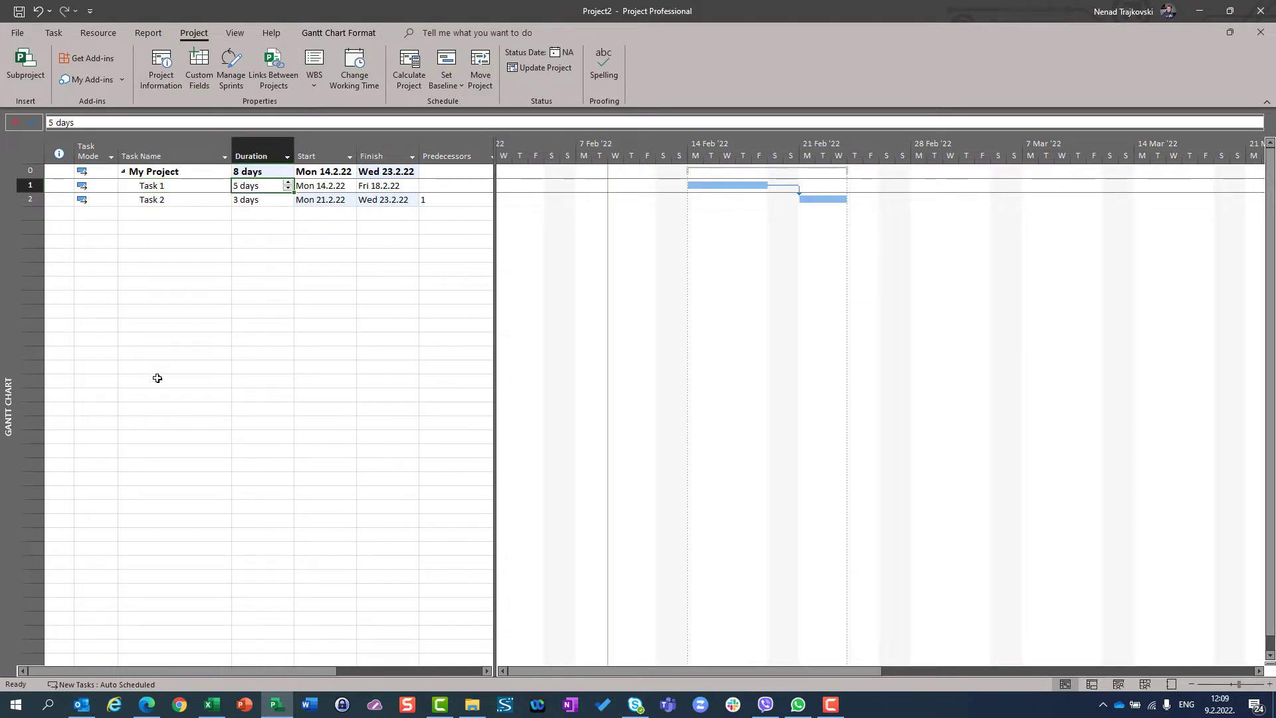
{"action": "left_click", "coordinate": [196, 200]}
{"action": "left_click", "coordinate": [259, 200]}
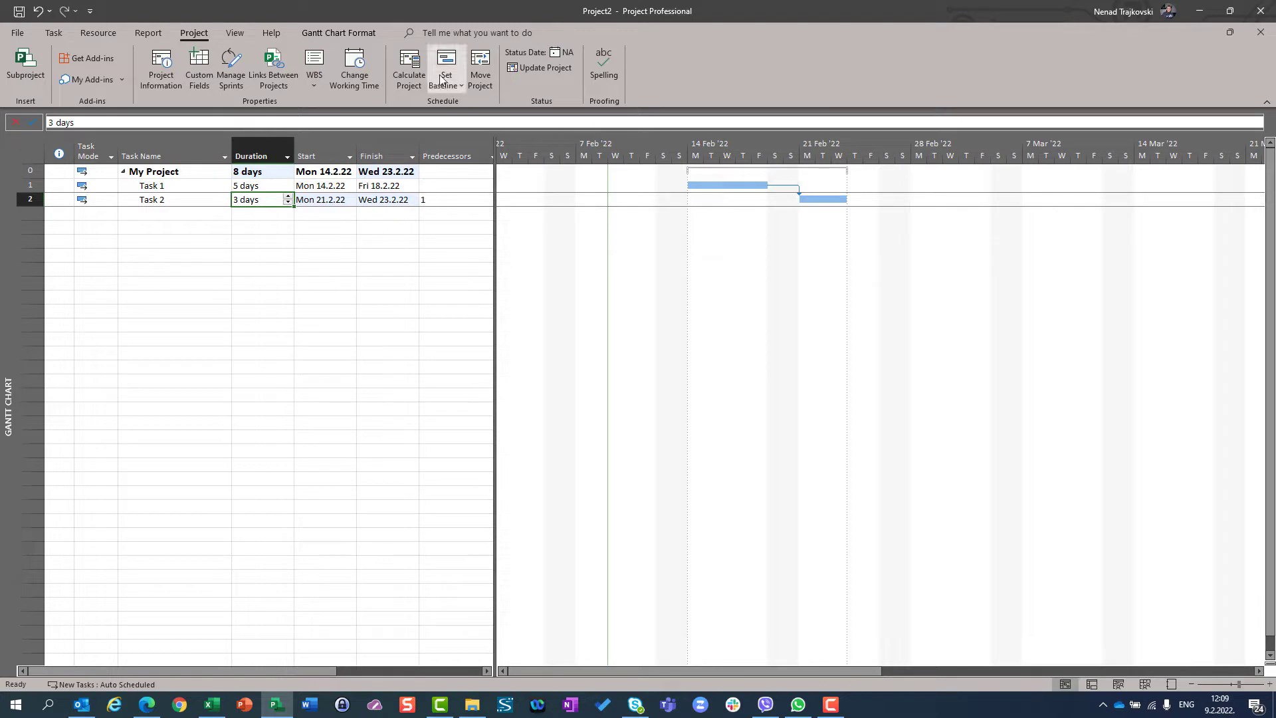
{"action": "left_click", "coordinate": [160, 80]}
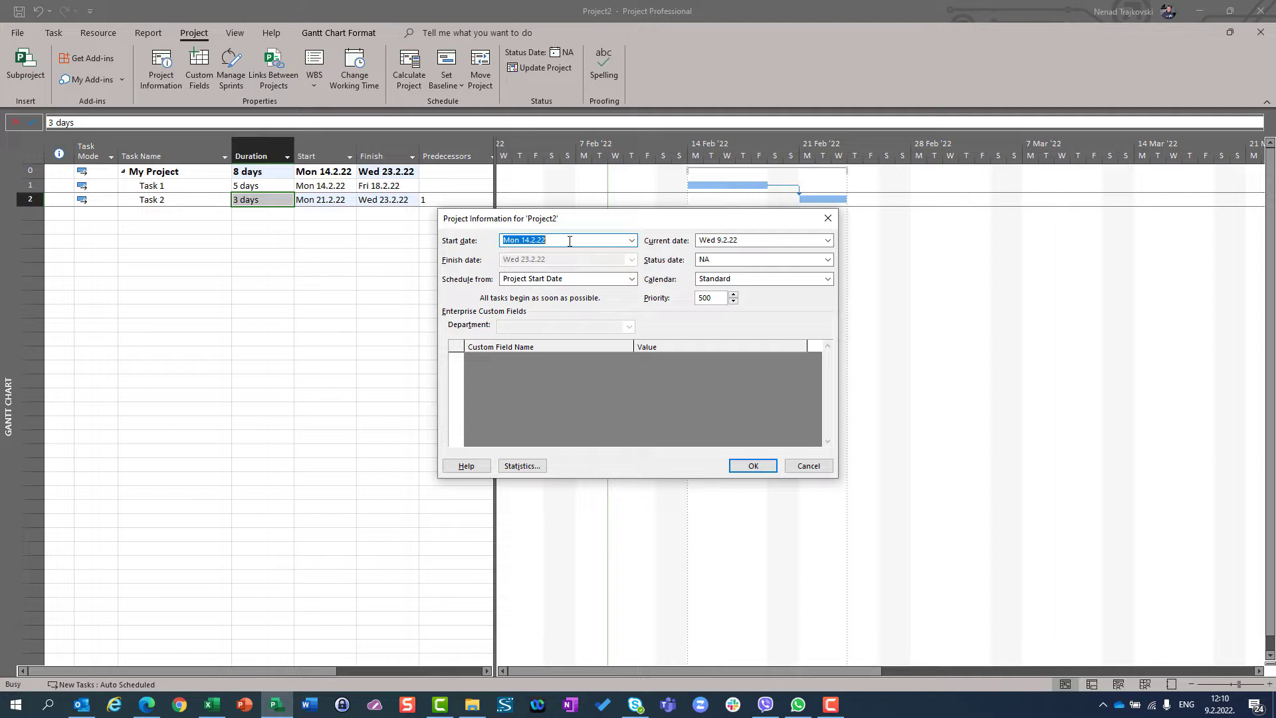
Dismiss the Project Information dialog with Esc, leaving all dates unchanged.
{"action": "key", "text": "Escape"}
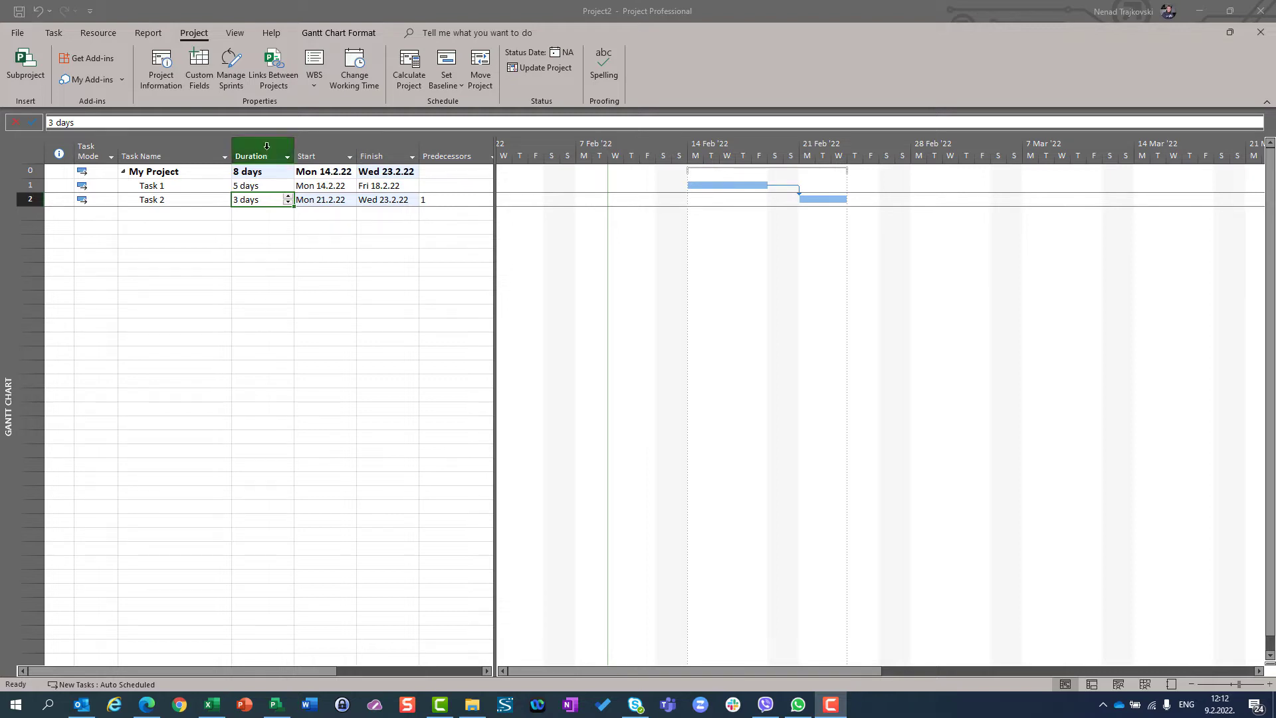
Show Change Working Time for the Standard calendar and move the dialog to the right.
{"action": "left_click", "coordinate": [193, 33]}
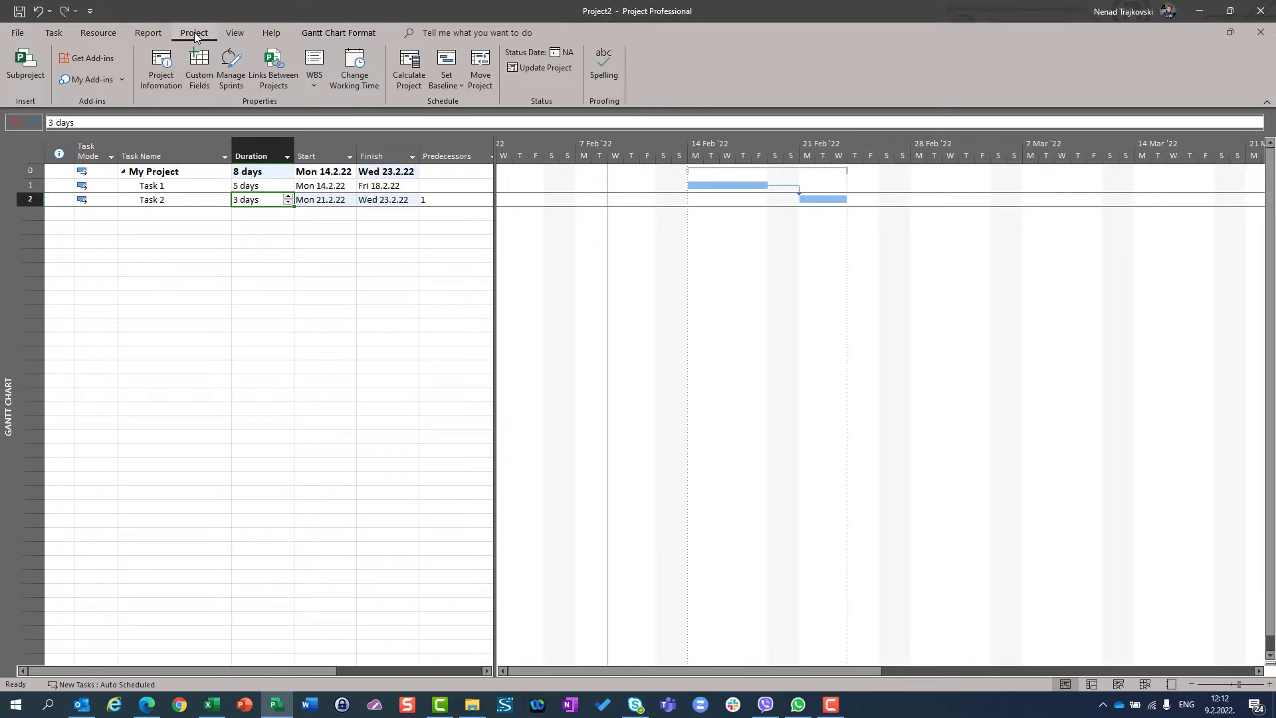
{"action": "left_click", "coordinate": [351, 67]}
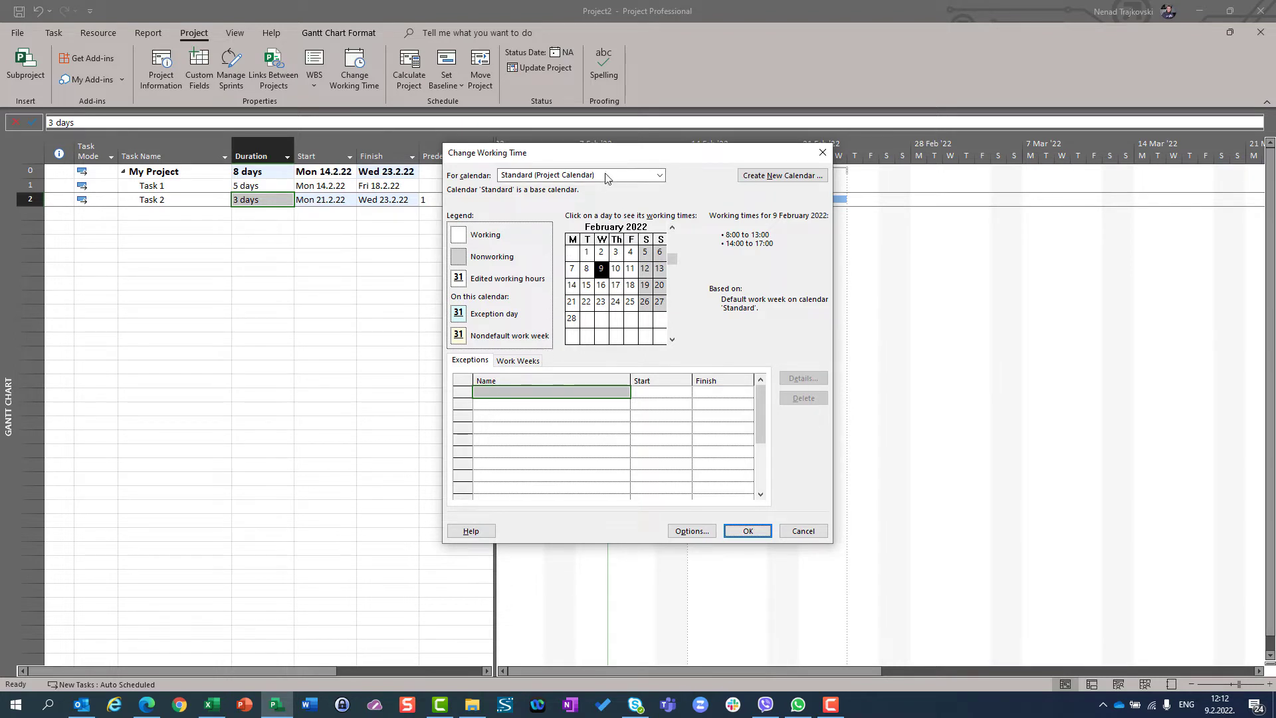
{"action": "left_click_drag", "start_coordinate": [618, 156], "coordinate": [711, 152]}
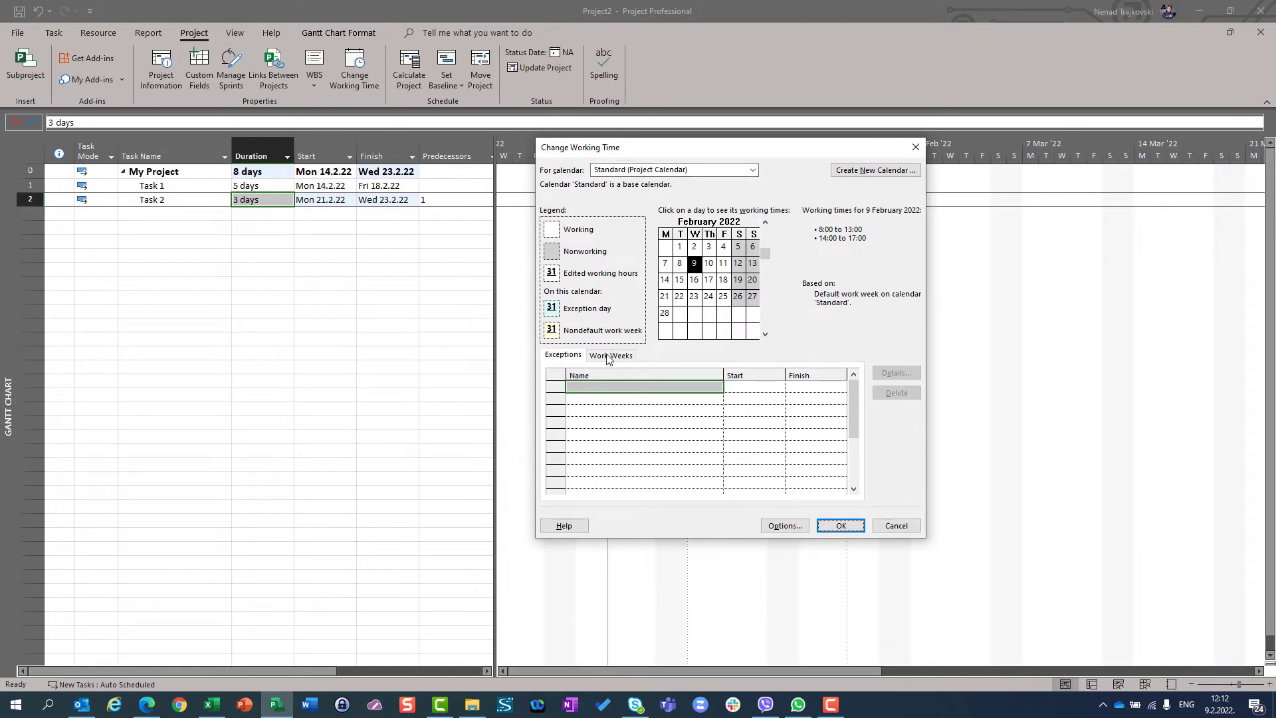
Add a National Holyday exception starting 18.2.2022, fixing the misspelled name.
{"action": "left_click", "coordinate": [581, 387]}
{"action": "type", "text": "N"}
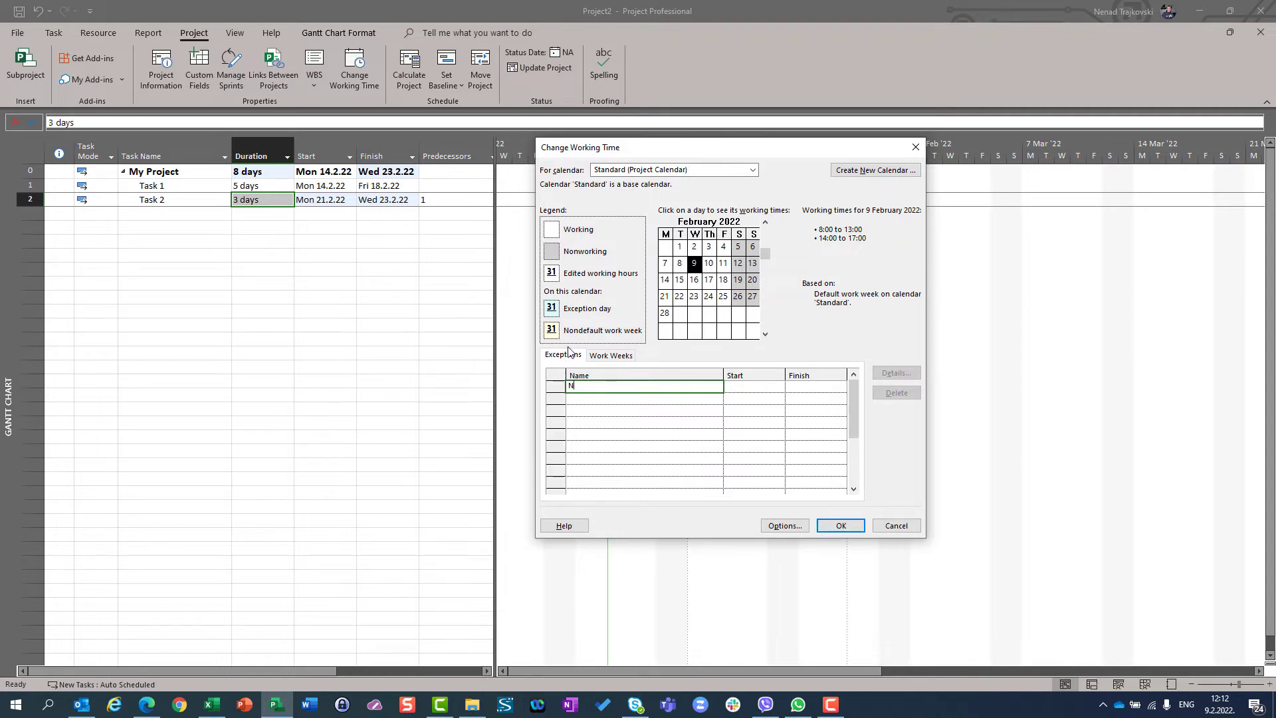
{"action": "type", "text": "atinonal Holyday"}
{"action": "left_click", "coordinate": [772, 389]}
{"action": "left_click", "coordinate": [779, 389]}
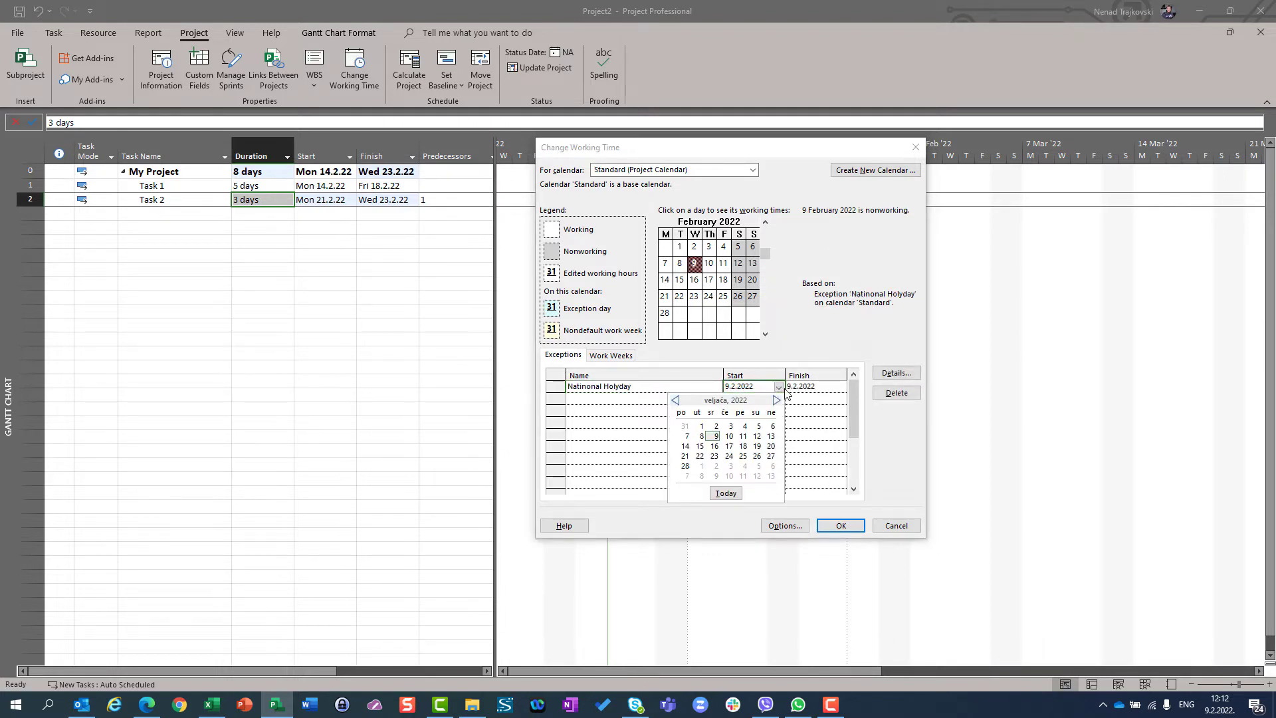
{"action": "left_click", "coordinate": [743, 446]}
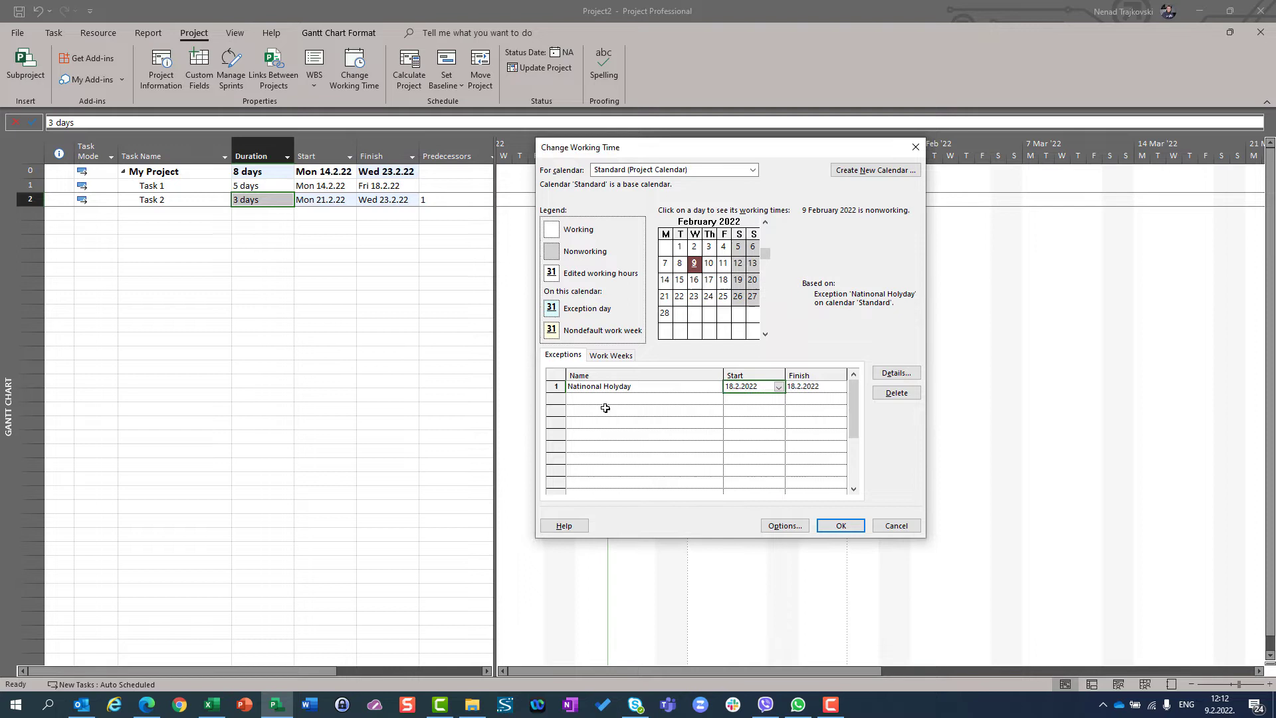
{"action": "left_click", "coordinate": [604, 399]}
{"action": "left_click", "coordinate": [596, 385]}
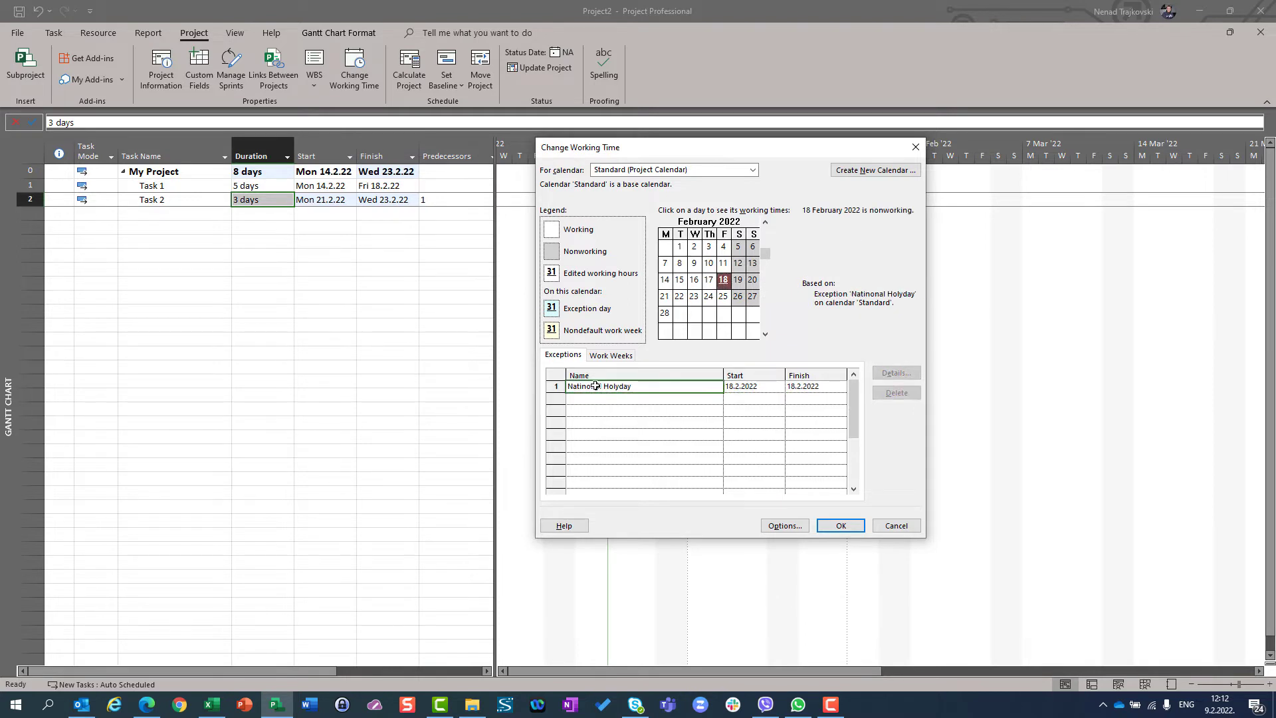
{"action": "left_click", "coordinate": [595, 385]}
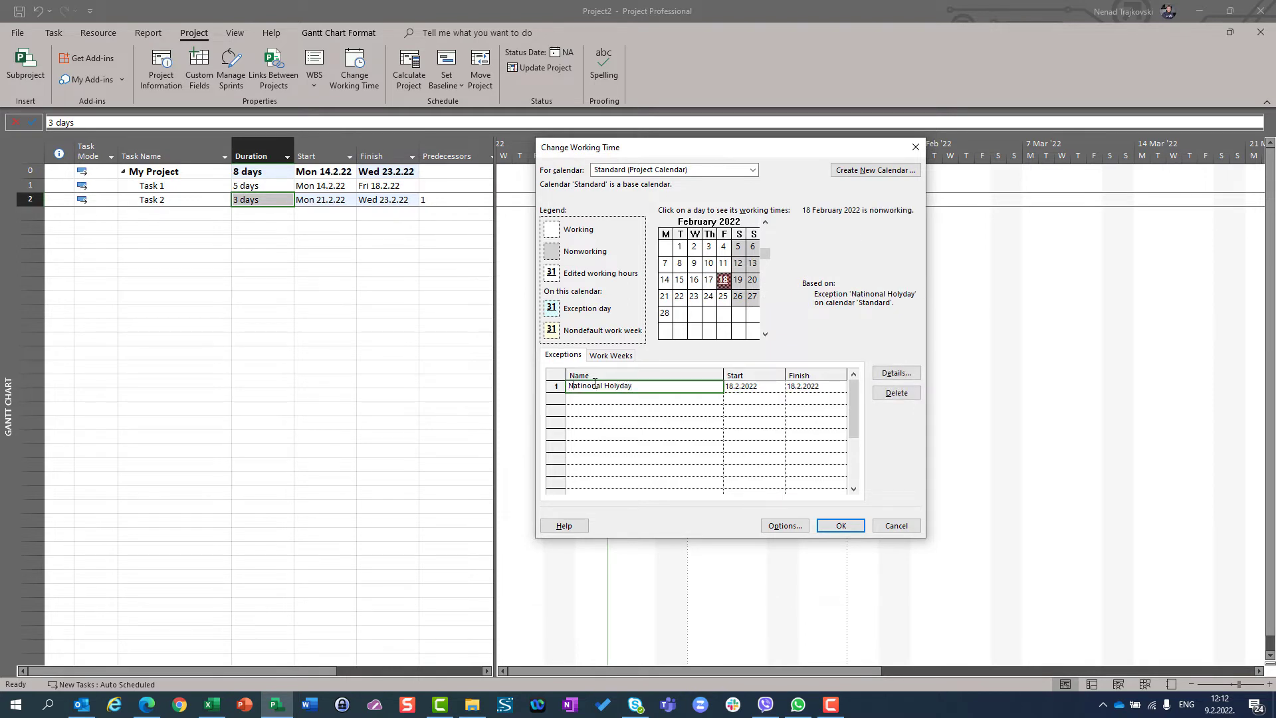
{"action": "key", "text": "Delete"}
Add a second National Holyday exception dated 22.2.2022.
{"action": "left_click", "coordinate": [610, 398]}
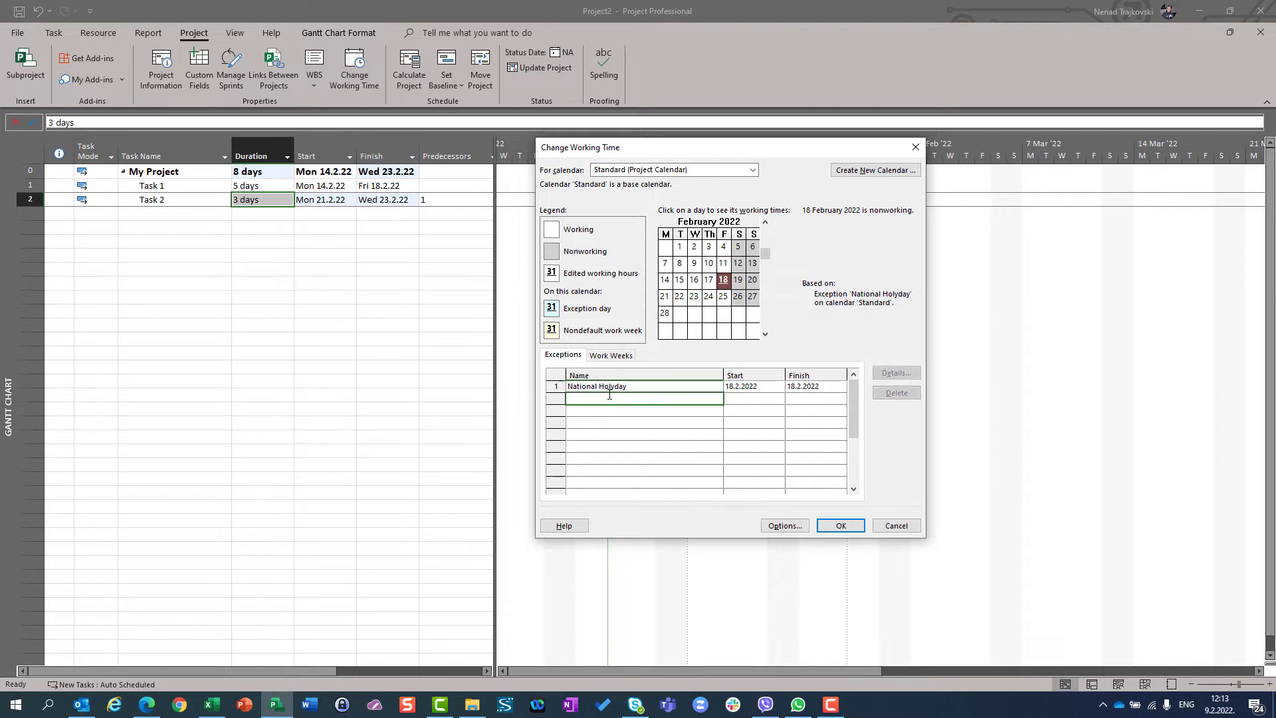
{"action": "type", "text": "National Holyday"}
{"action": "left_click", "coordinate": [758, 398]}
{"action": "left_click", "coordinate": [779, 399]}
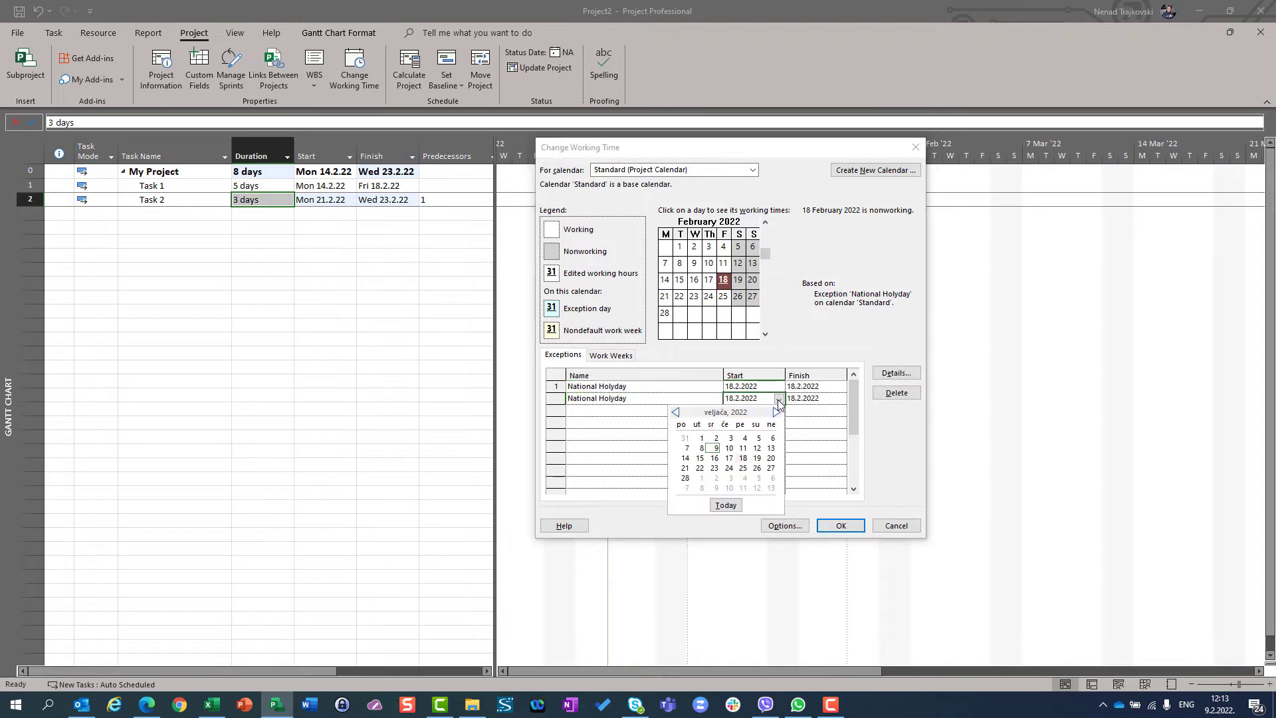
{"action": "left_click", "coordinate": [700, 468]}
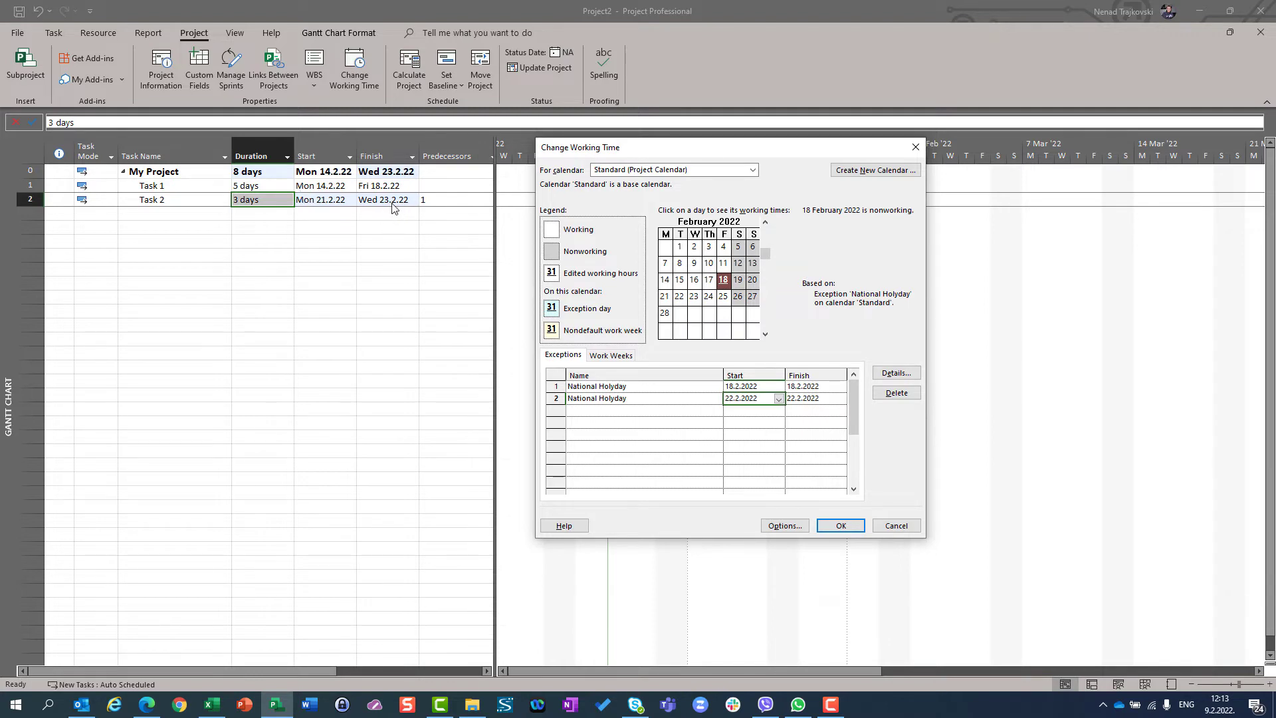
Confirm the calendar exceptions and check Task 1 now runs Mon 14.2.22 to Mon 21.2.22.
{"action": "left_click", "coordinate": [829, 526]}
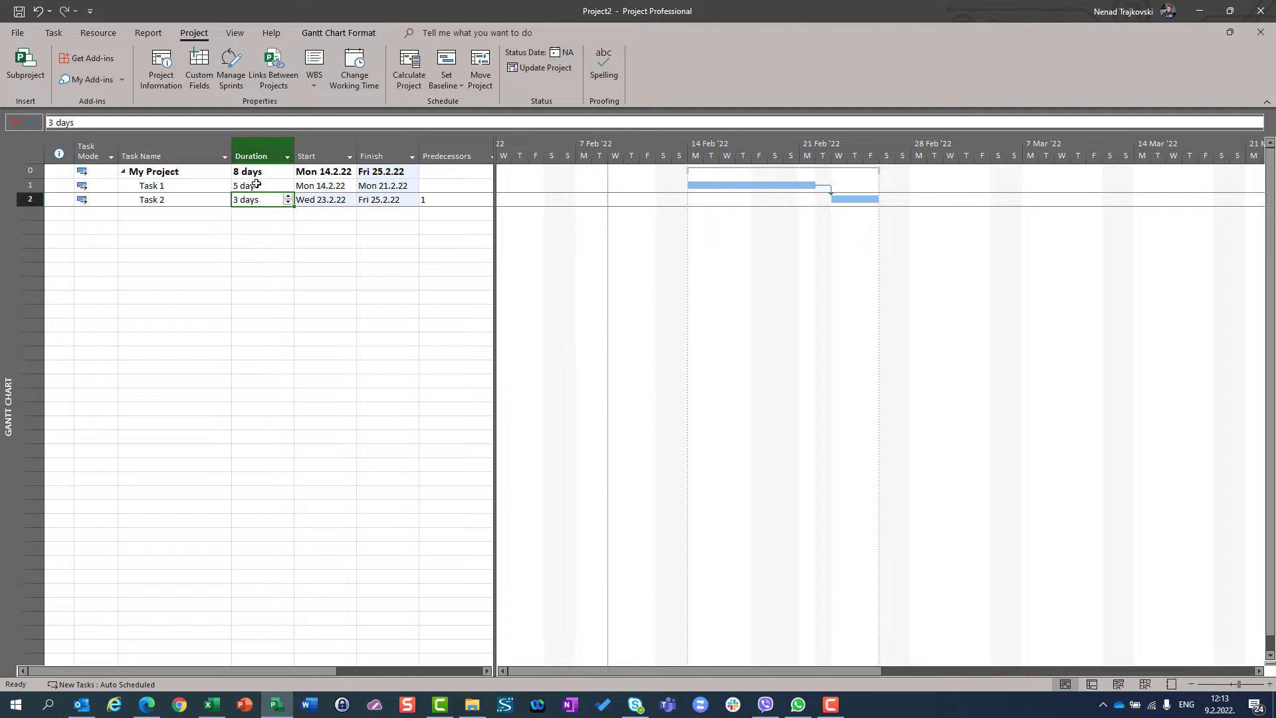
{"action": "left_click", "coordinate": [316, 187]}
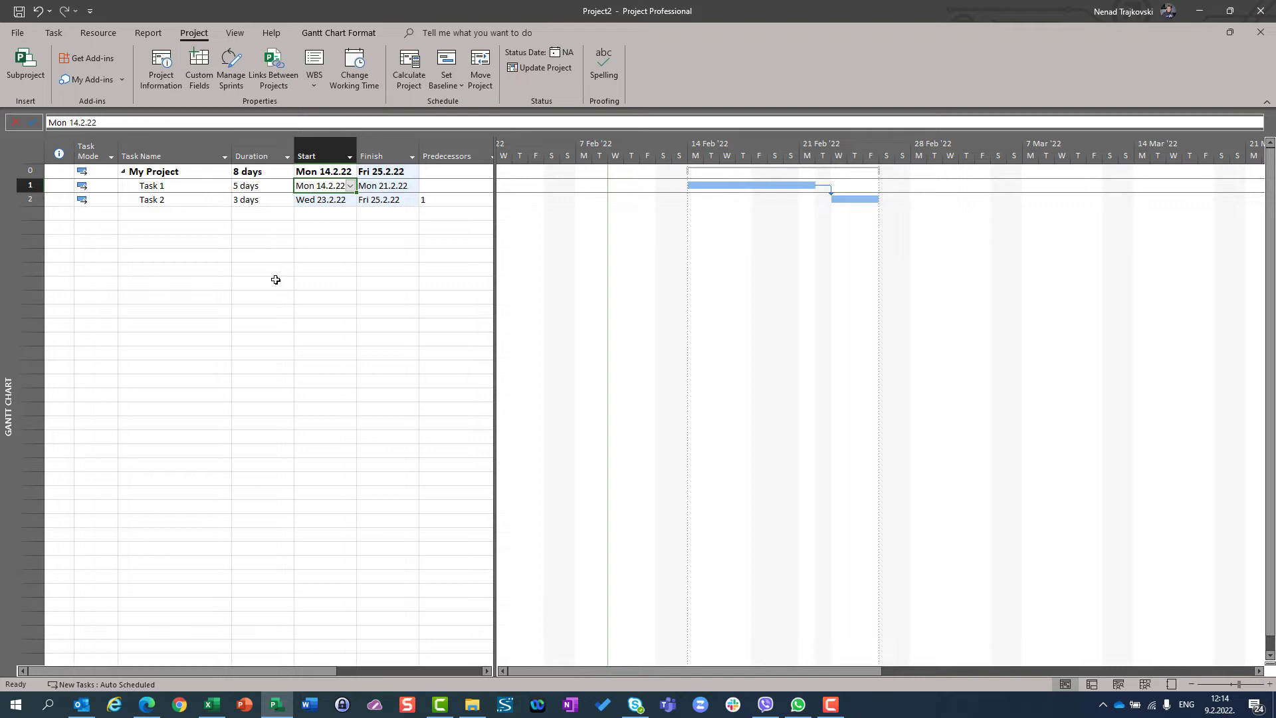
Reopen the Standard calendar's working time and select the 18 February National Holyday exception.
{"action": "left_click", "coordinate": [356, 66]}
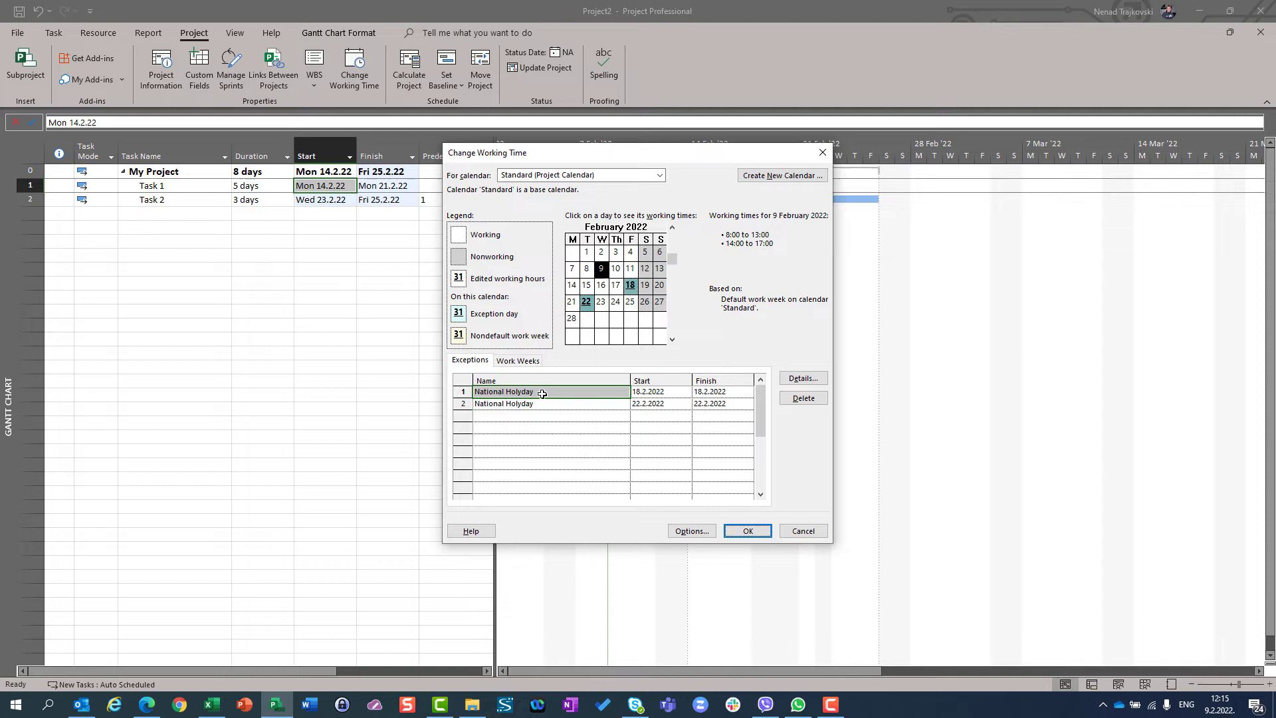
{"action": "left_click", "coordinate": [458, 392]}
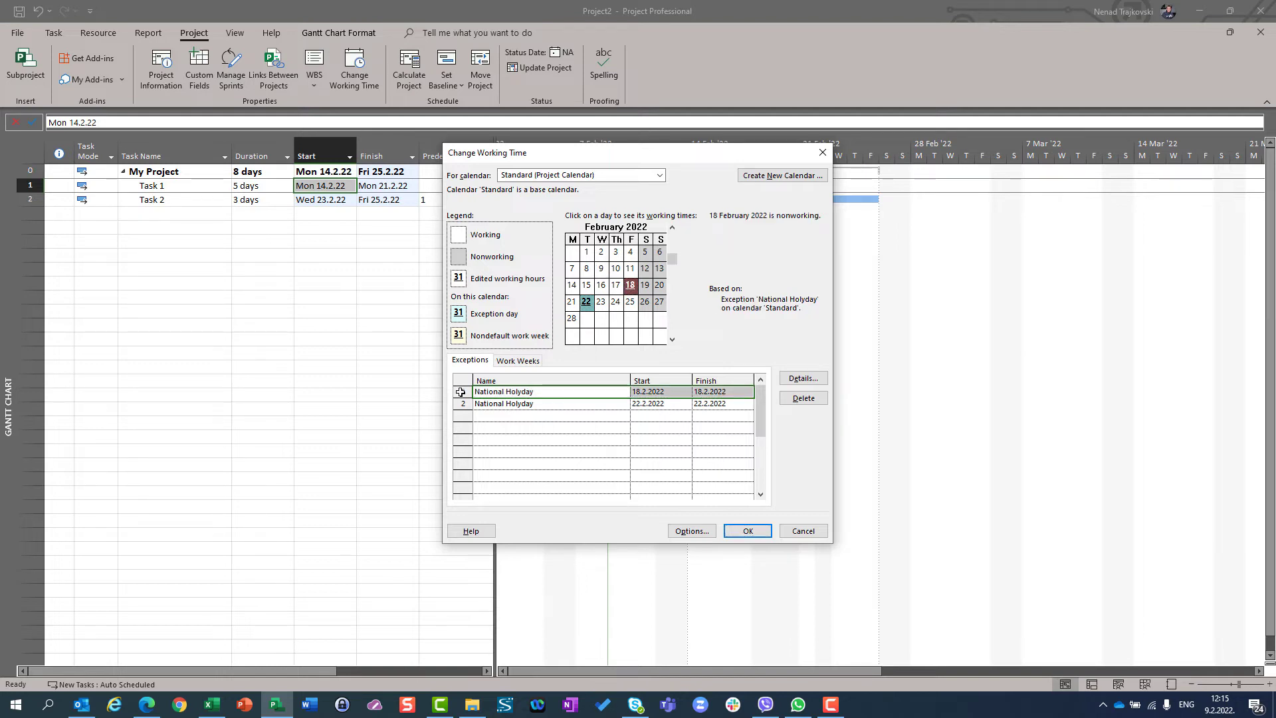
In the exception's Details, set the recurrence pattern to Yearly on 18 February.
{"action": "left_click", "coordinate": [802, 379]}
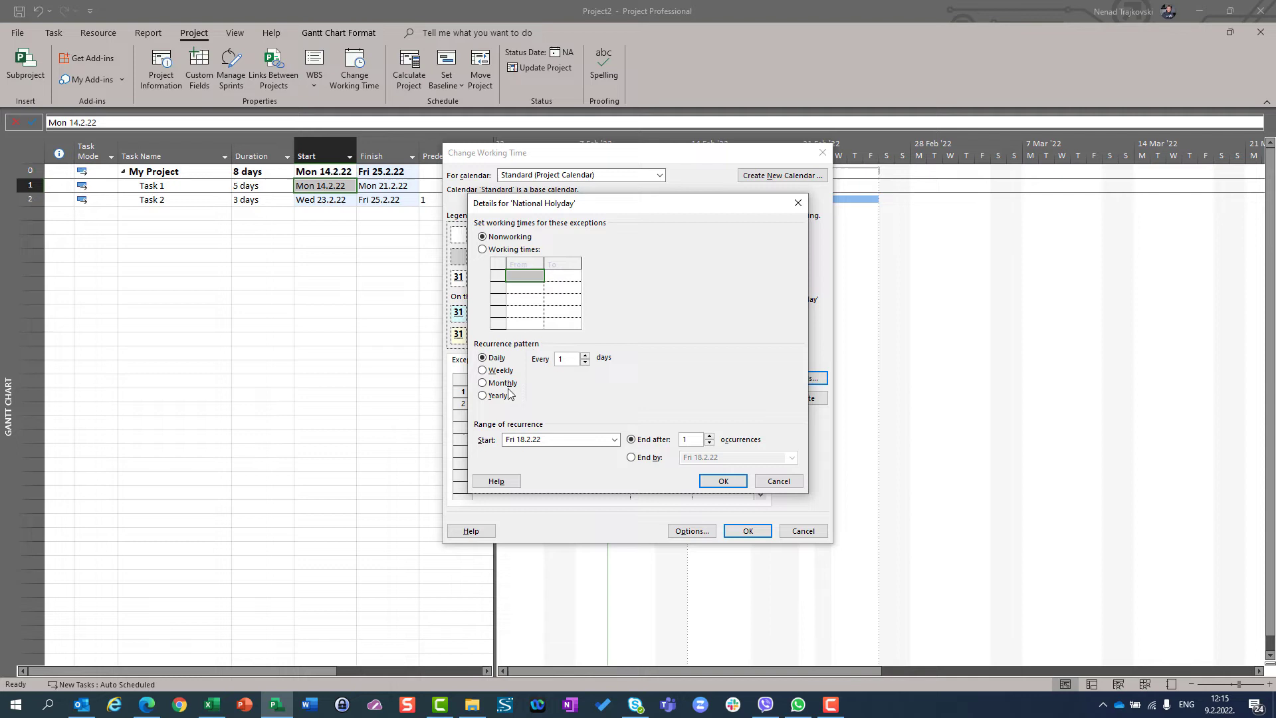
{"action": "left_click", "coordinate": [491, 399]}
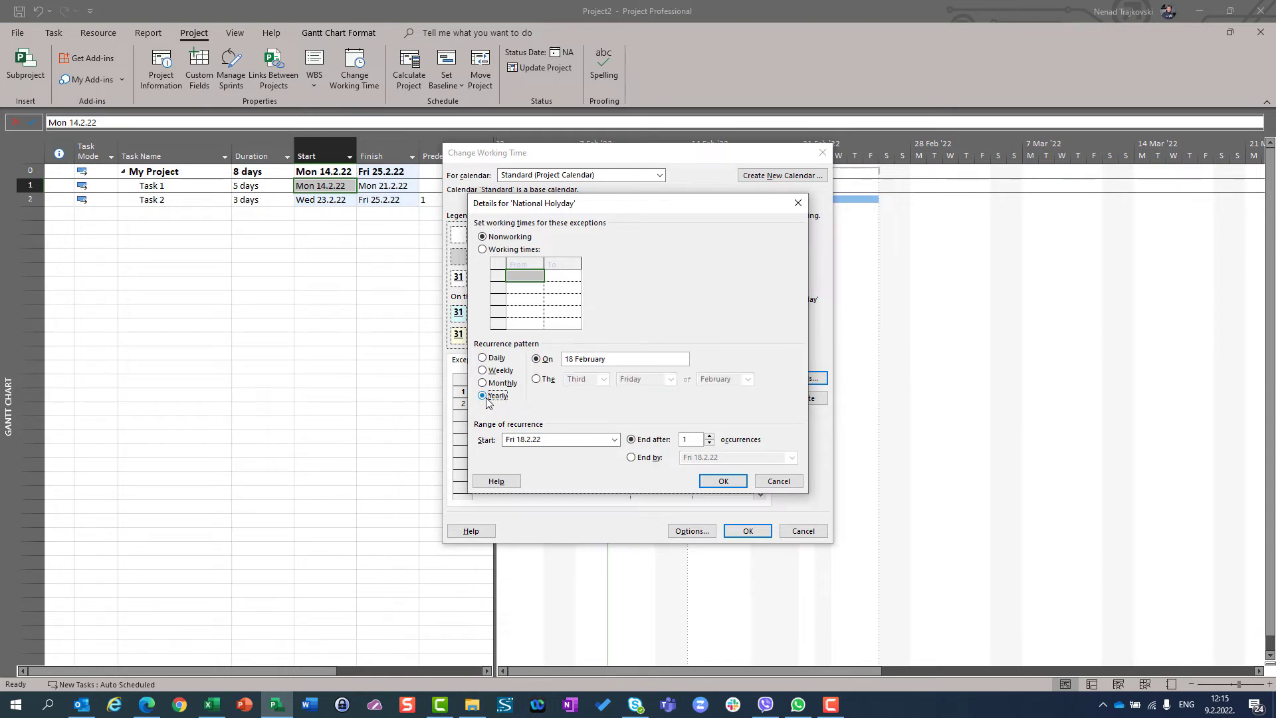
{"action": "left_click", "coordinate": [546, 442]}
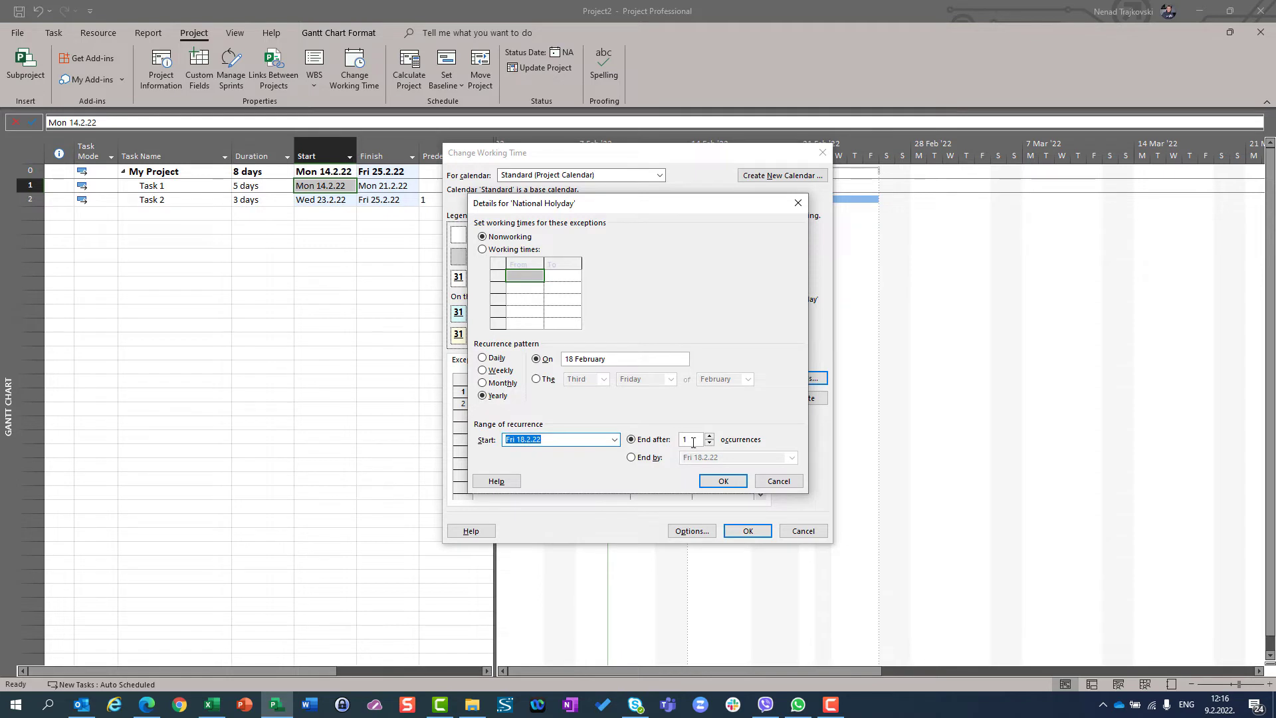
Set the yearly recurrence range to end after 20 occurrences.
{"action": "left_click_drag", "start_coordinate": [690, 439], "coordinate": [675, 438]}
{"action": "type", "text": "20"}
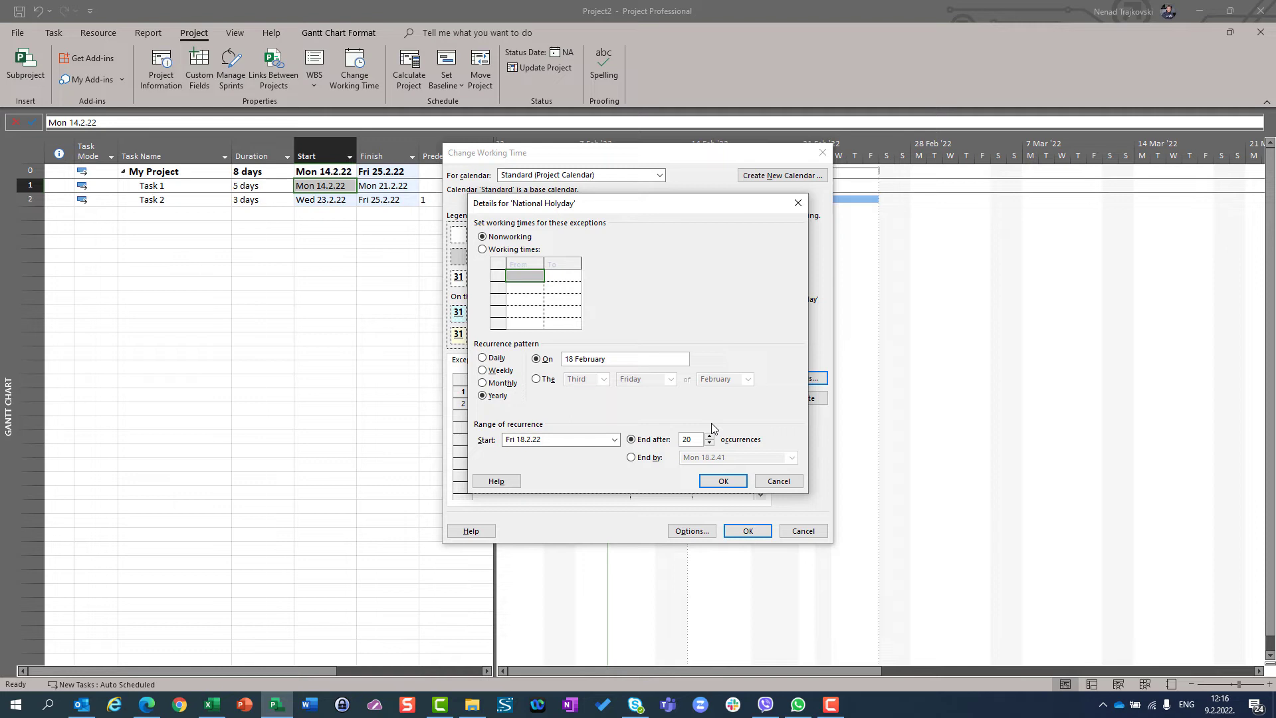
Confirm the Details so the National Holyday exception spans 18.2.2022 to 18.2.2041.
{"action": "left_click", "coordinate": [724, 482]}
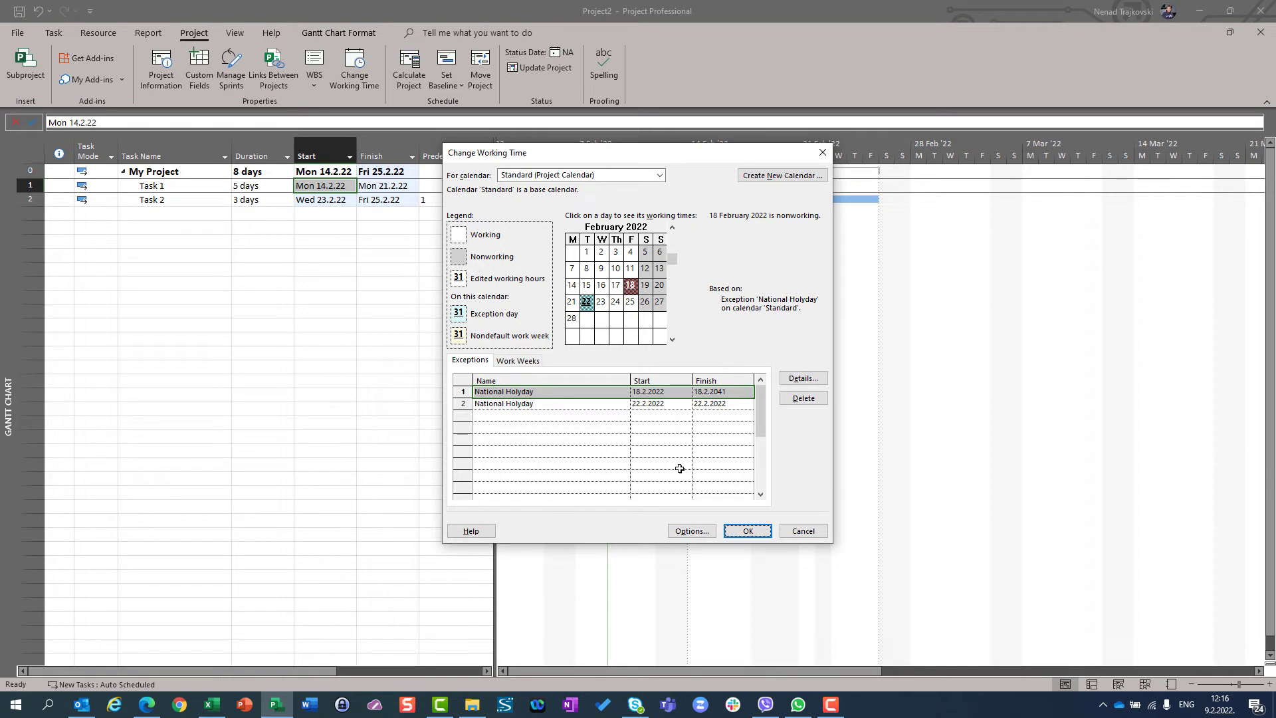
Enter Labor Day in the third exception row and give it a start date of 1 May 2022.
{"action": "left_click", "coordinate": [586, 414]}
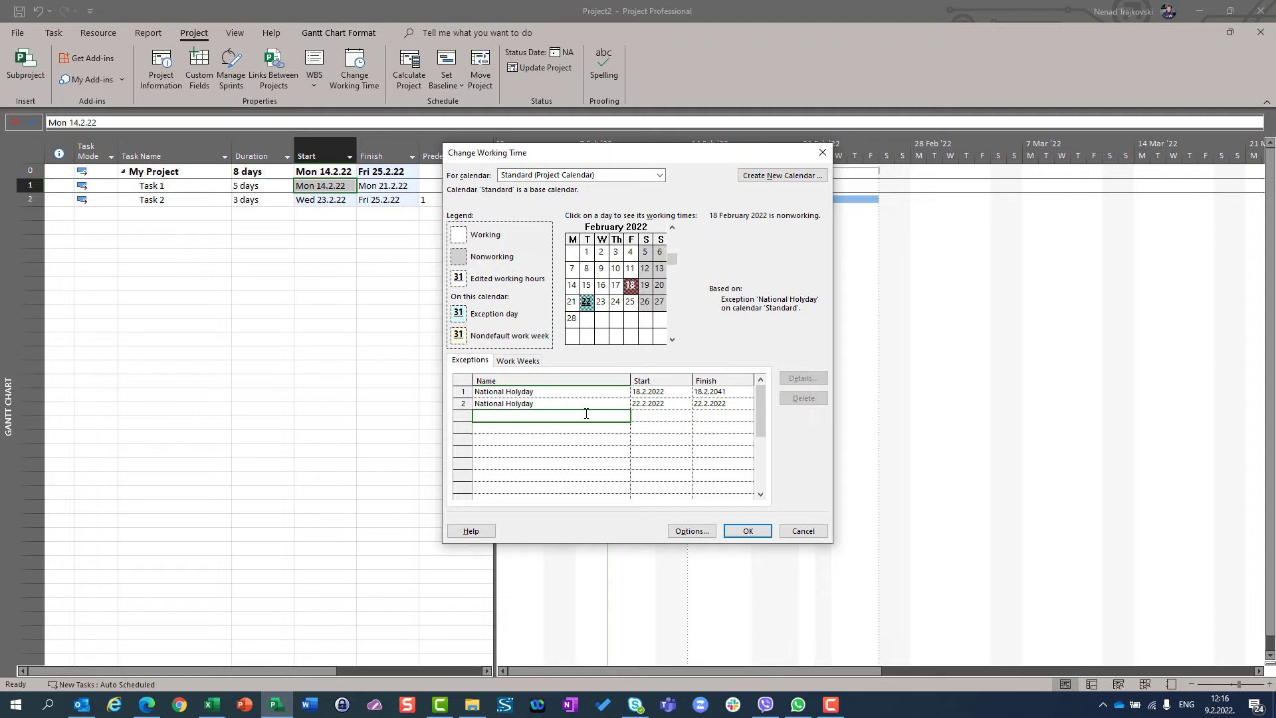
{"action": "type", "text": "Labor Day"}
{"action": "left_click", "coordinate": [678, 421]}
{"action": "left_click", "coordinate": [686, 417]}
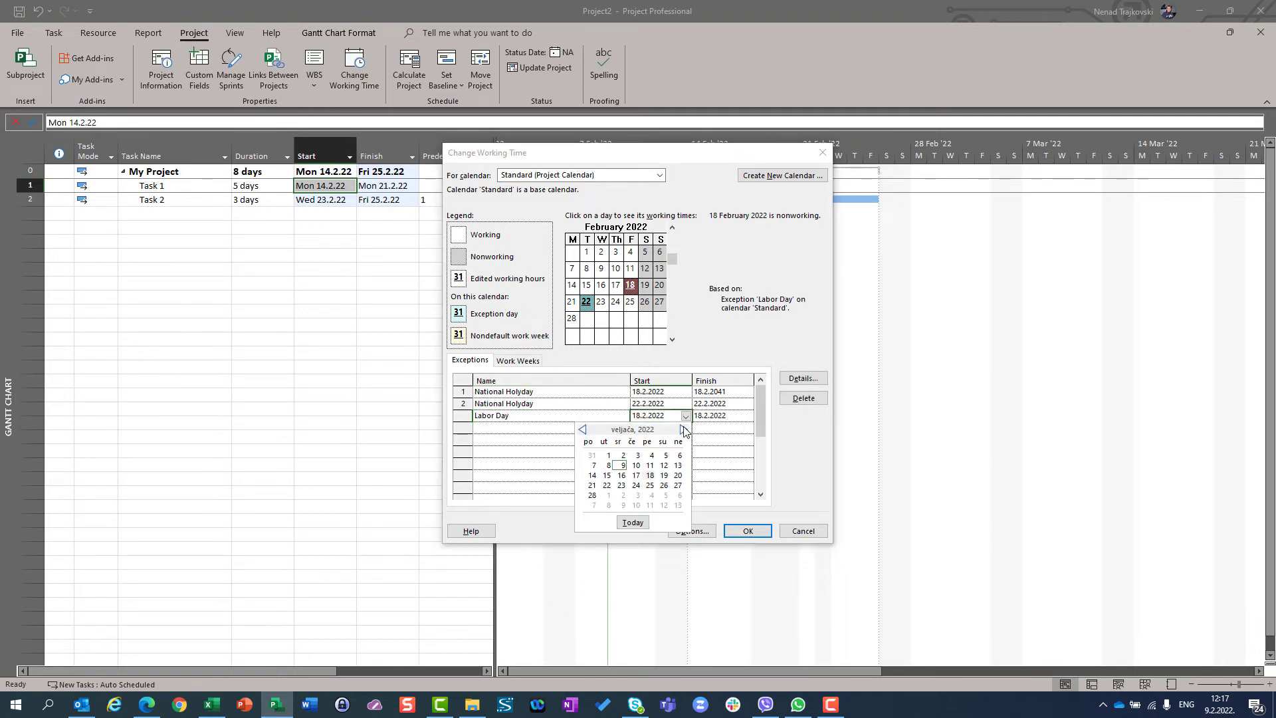
{"action": "left_click", "coordinate": [684, 430]}
{"action": "left_click", "coordinate": [684, 430]}
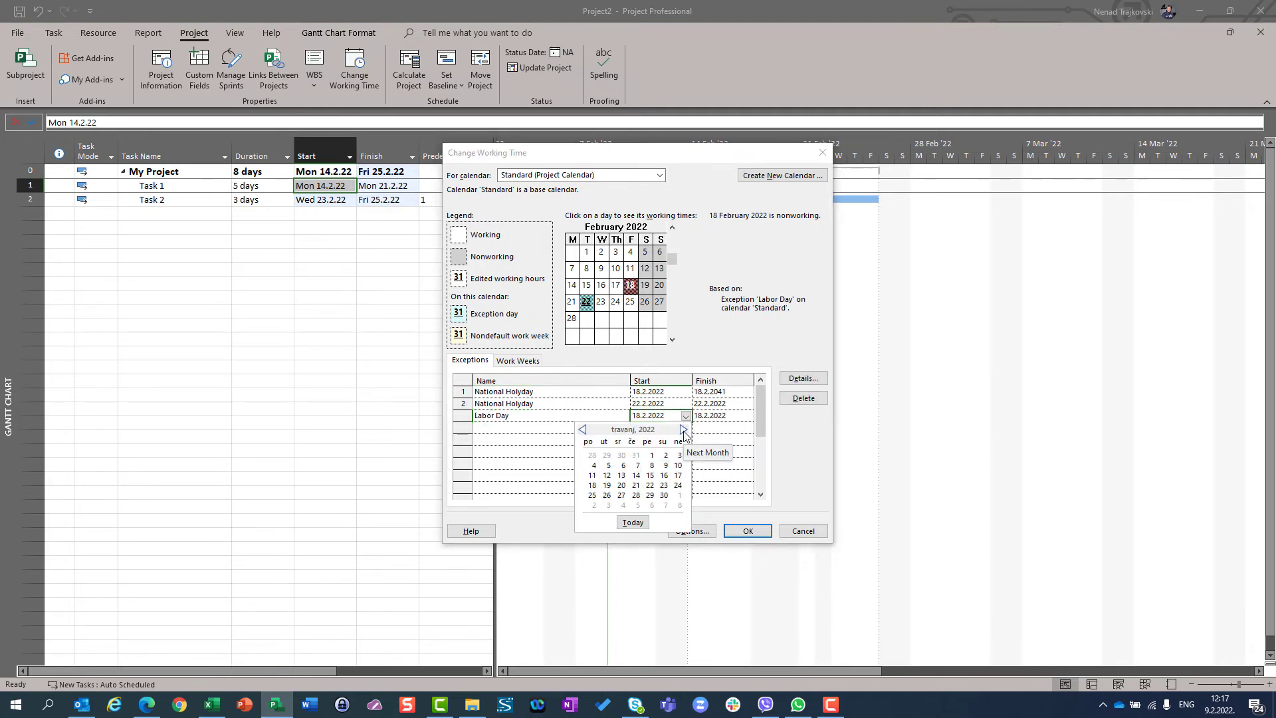
{"action": "left_click", "coordinate": [684, 430]}
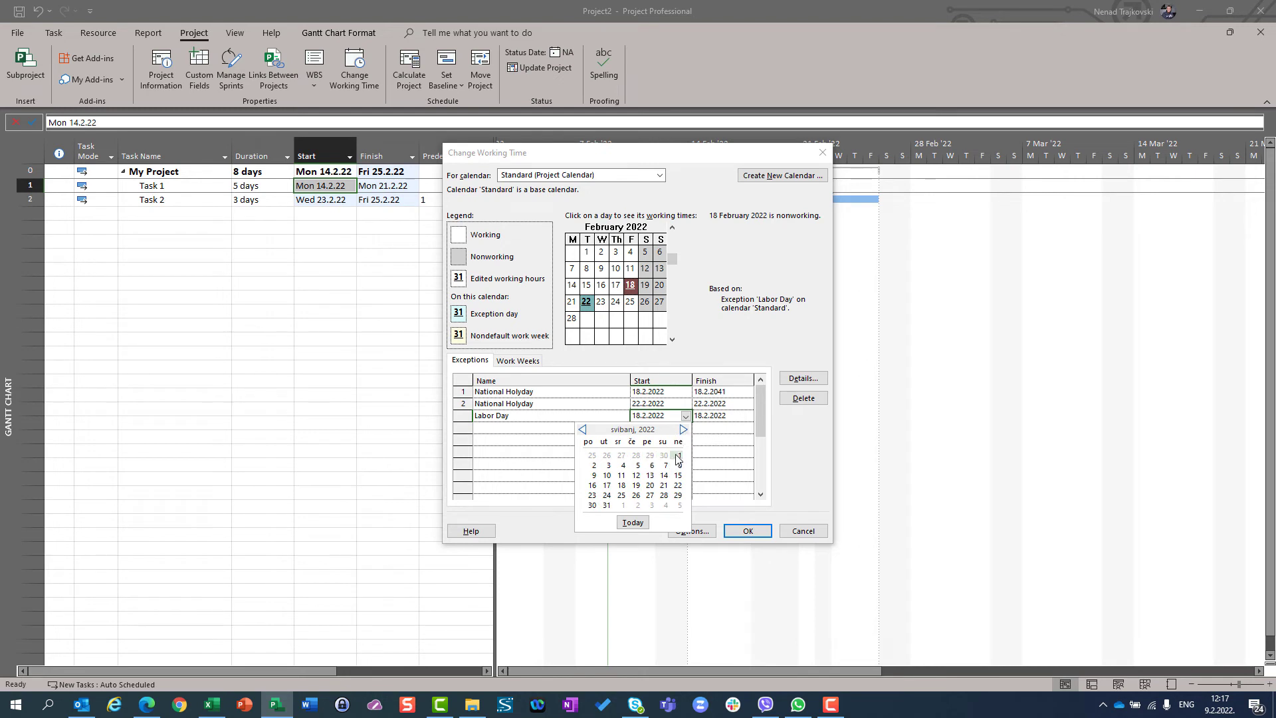
{"action": "left_click", "coordinate": [678, 457]}
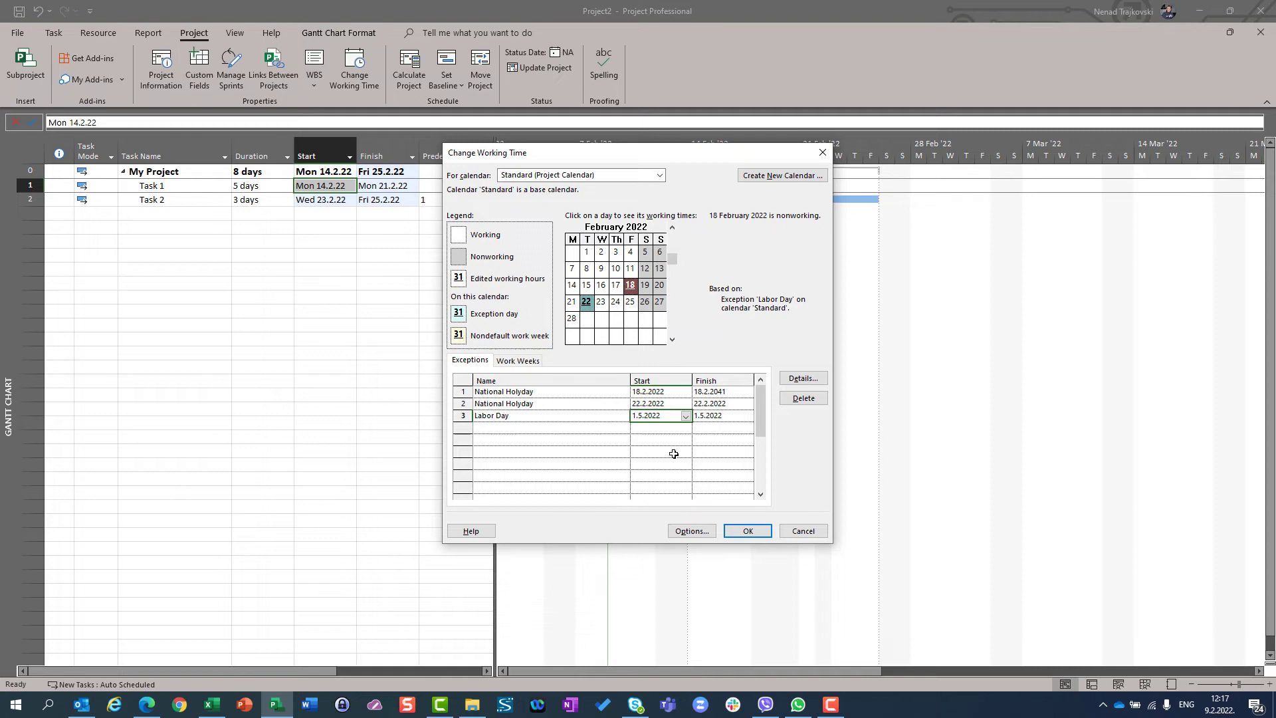
Set the Labor Day exception to recur yearly on 1 May, ending after 20 occurrences.
{"action": "left_click", "coordinate": [817, 380]}
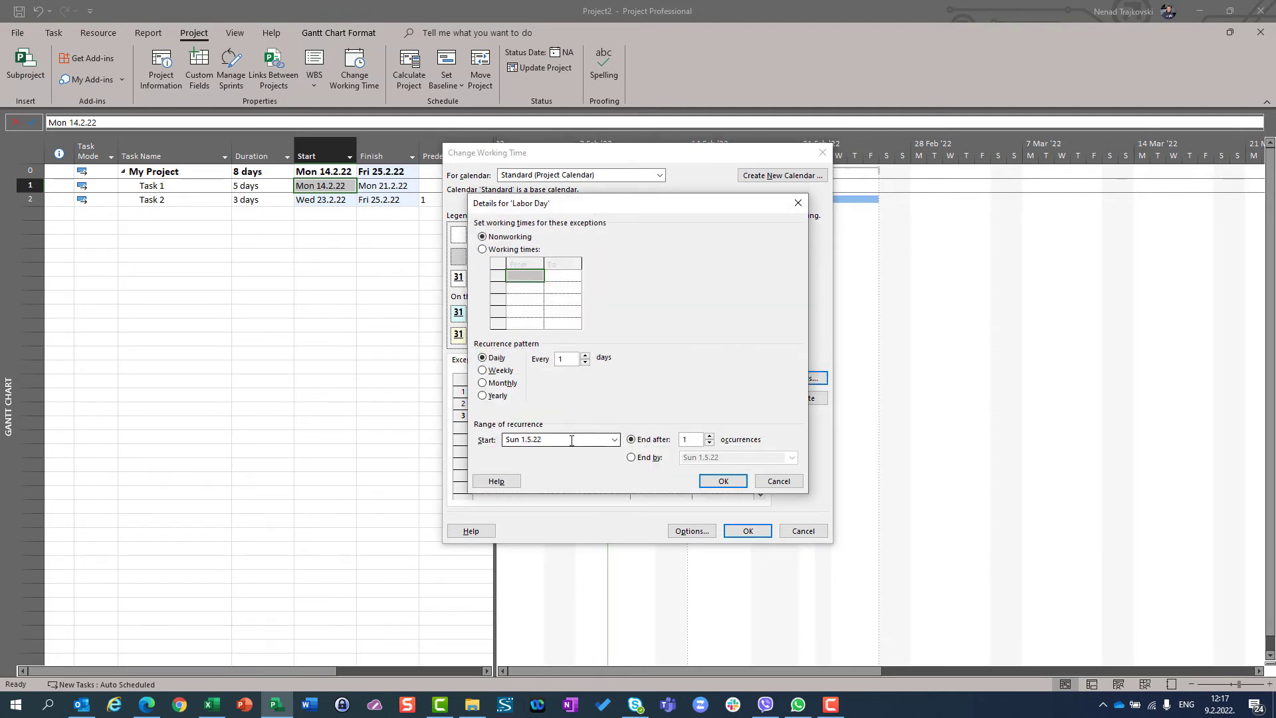
{"action": "left_click", "coordinate": [496, 396]}
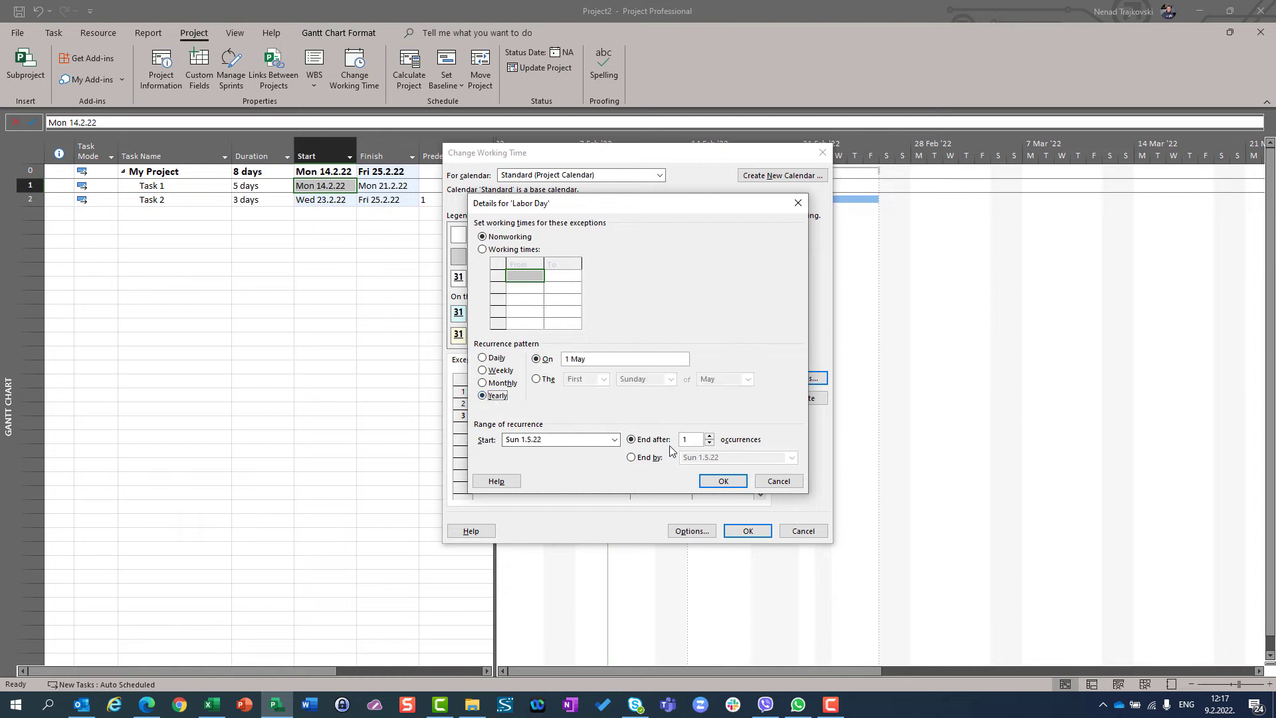
{"action": "double_click", "coordinate": [696, 437]}
{"action": "type", "text": "20"}
{"action": "left_click", "coordinate": [724, 481]}
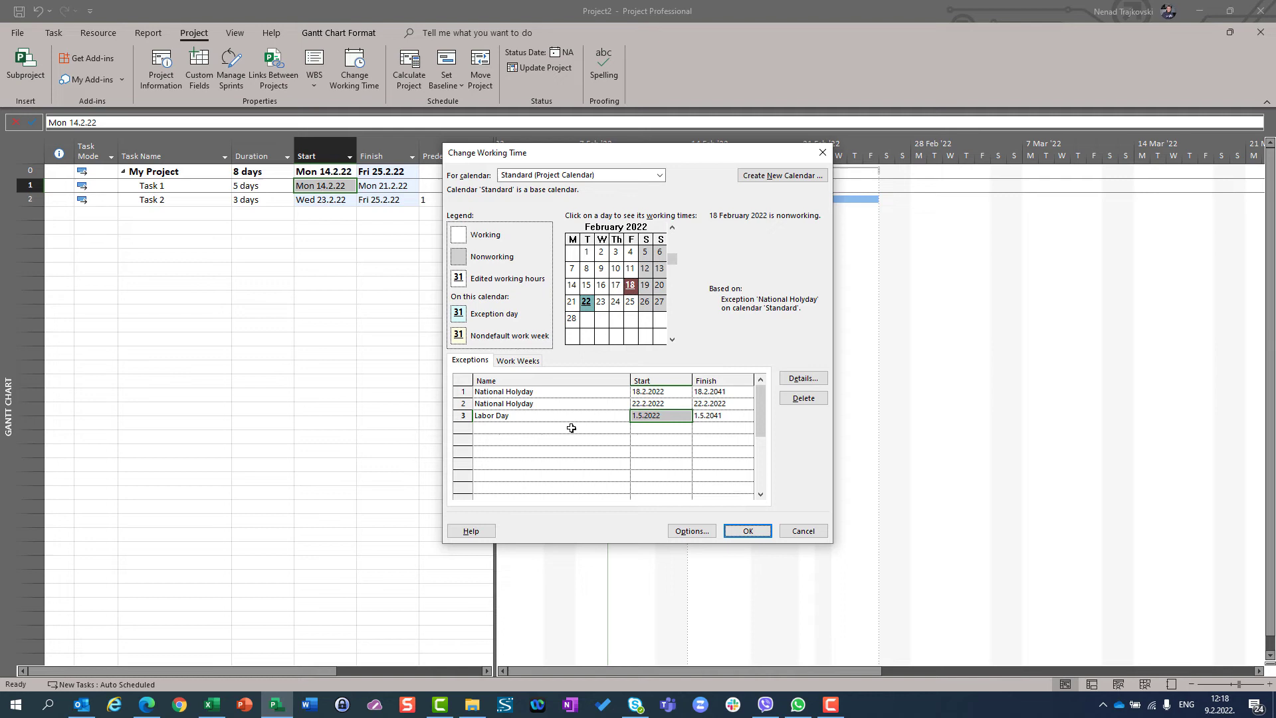
Check the two National Holyday and Labor Day exceptions, apply them, then reopen Change Working Time to verify and cancel.
{"action": "left_click", "coordinate": [542, 394]}
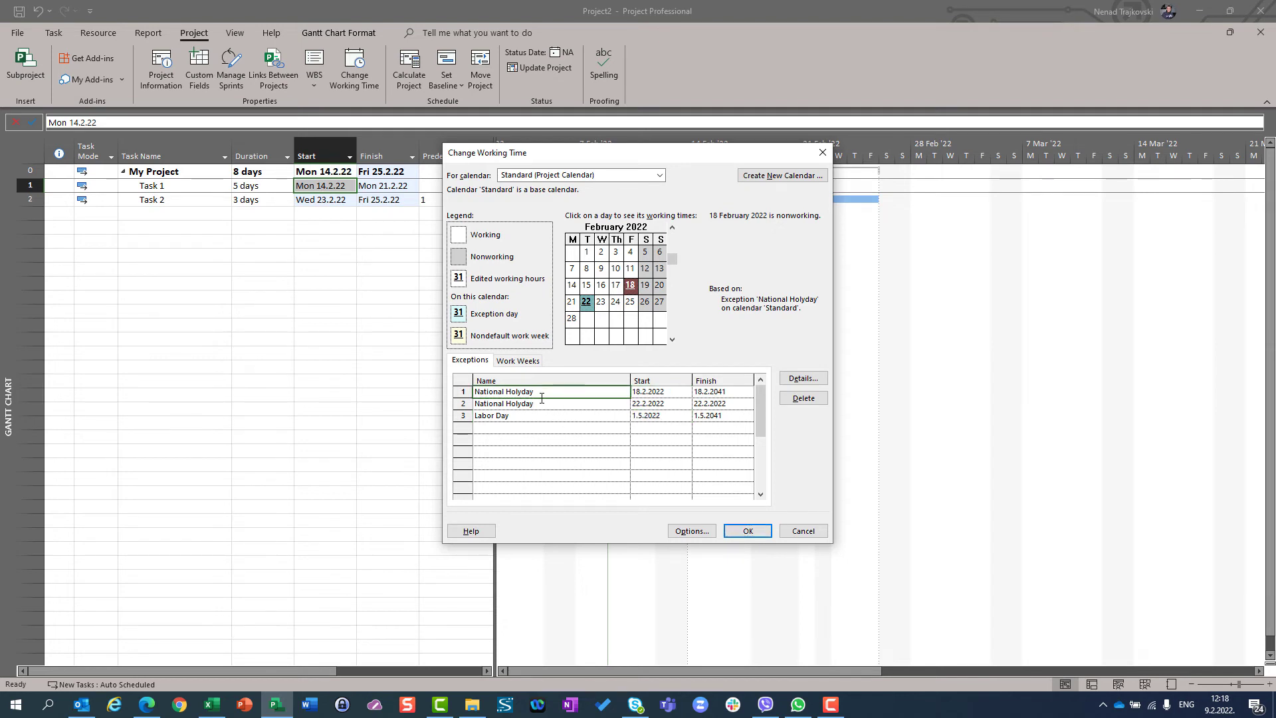
{"action": "left_click", "coordinate": [542, 404]}
{"action": "left_click", "coordinate": [541, 417]}
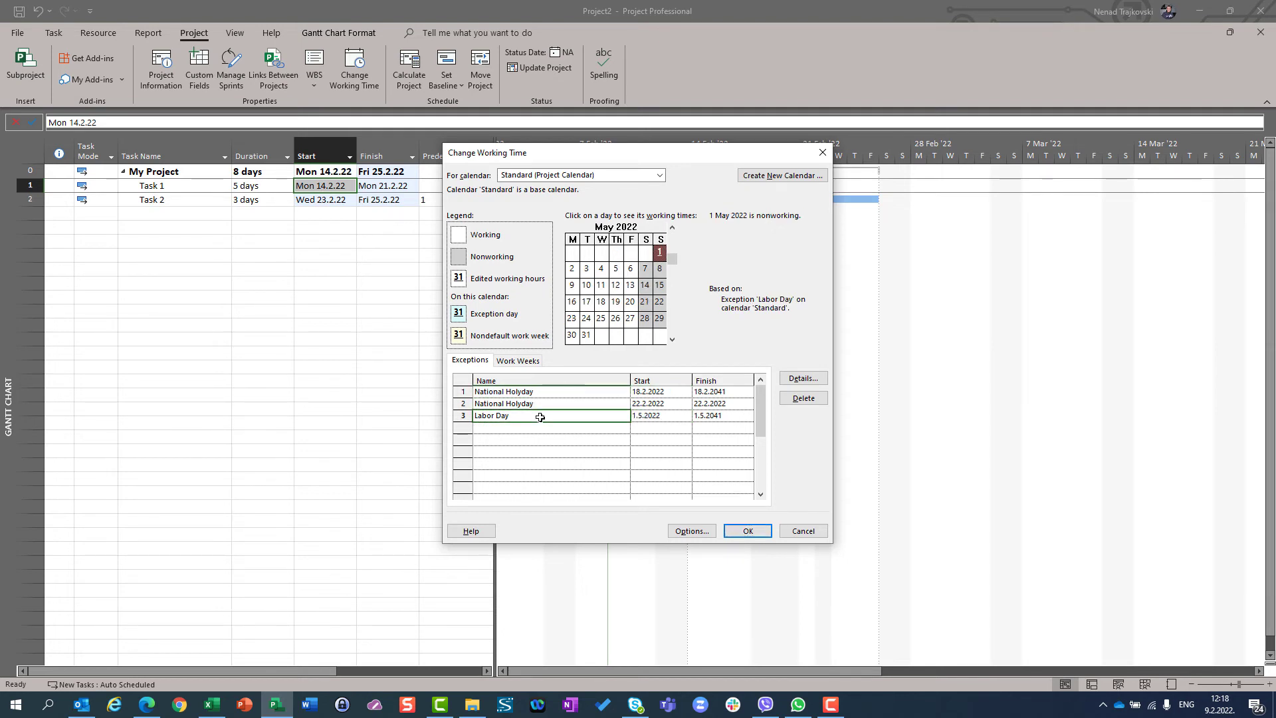
{"action": "left_click", "coordinate": [747, 531]}
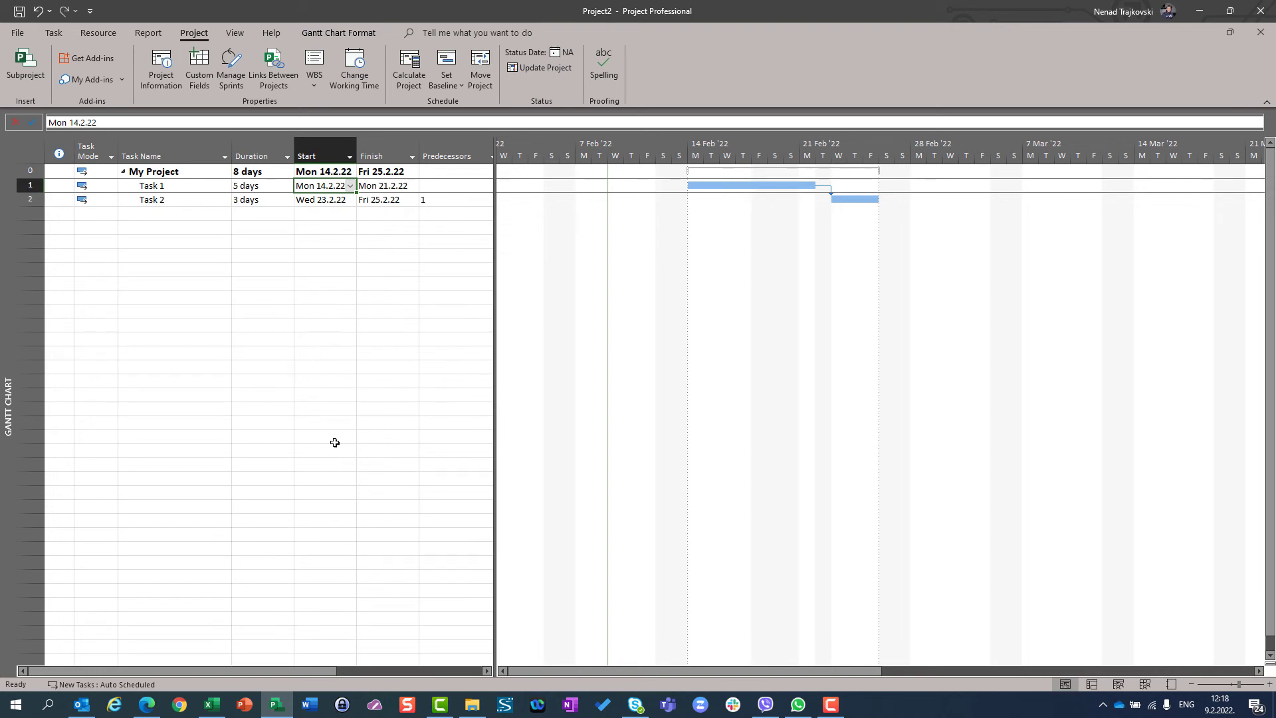
{"action": "left_click", "coordinate": [362, 75]}
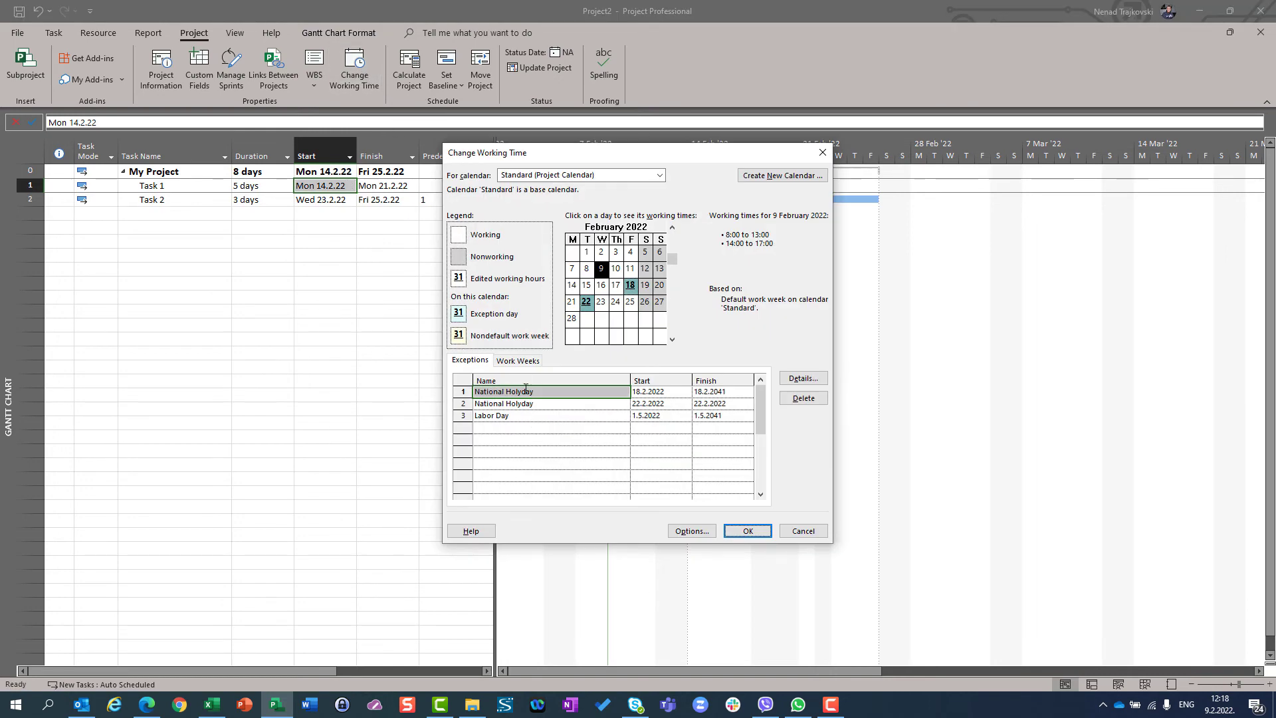
{"action": "left_click", "coordinate": [804, 530]}
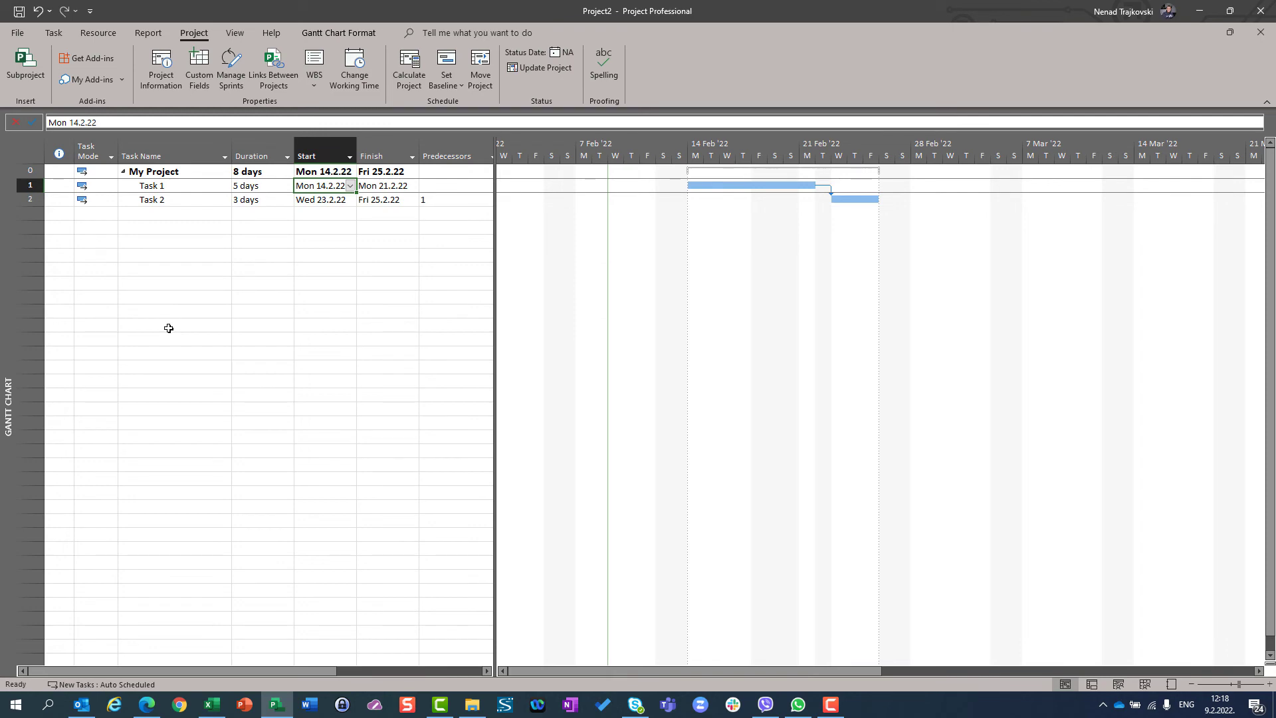
Save the schedule to the Desktop folder under the file name 'My project1'.
{"action": "left_click", "coordinate": [29, 32]}
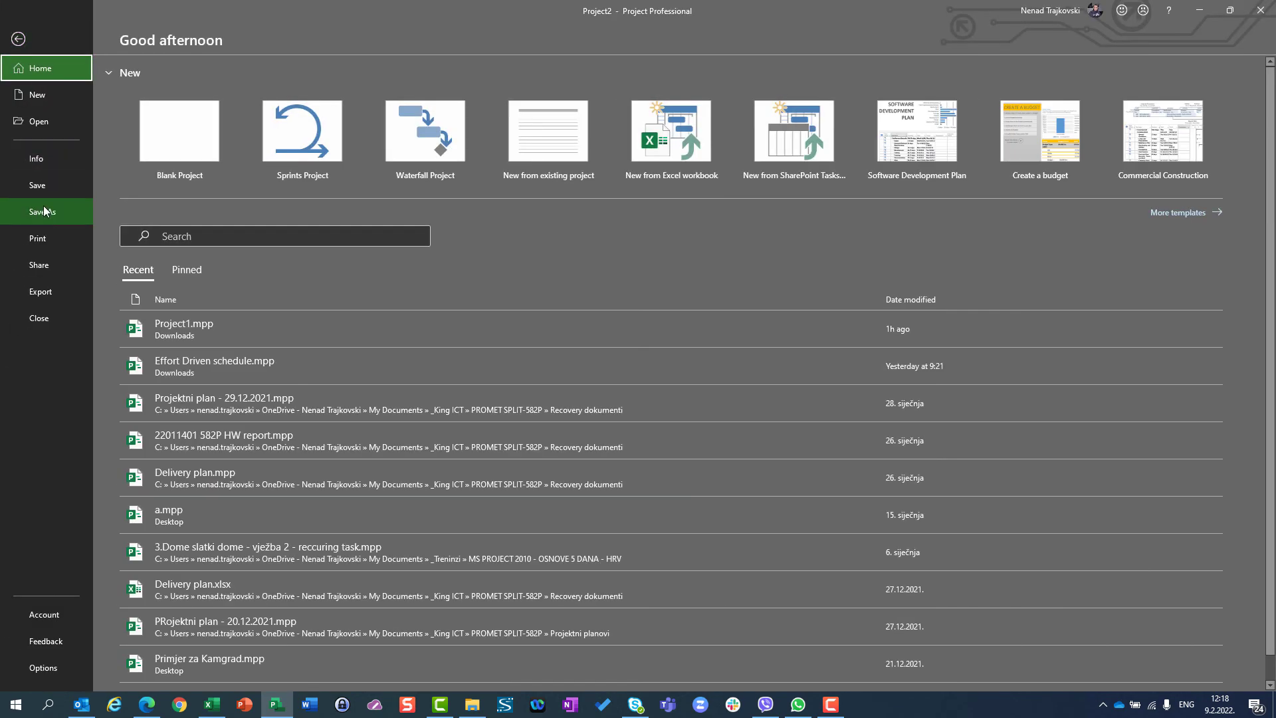
{"action": "left_click", "coordinate": [44, 212]}
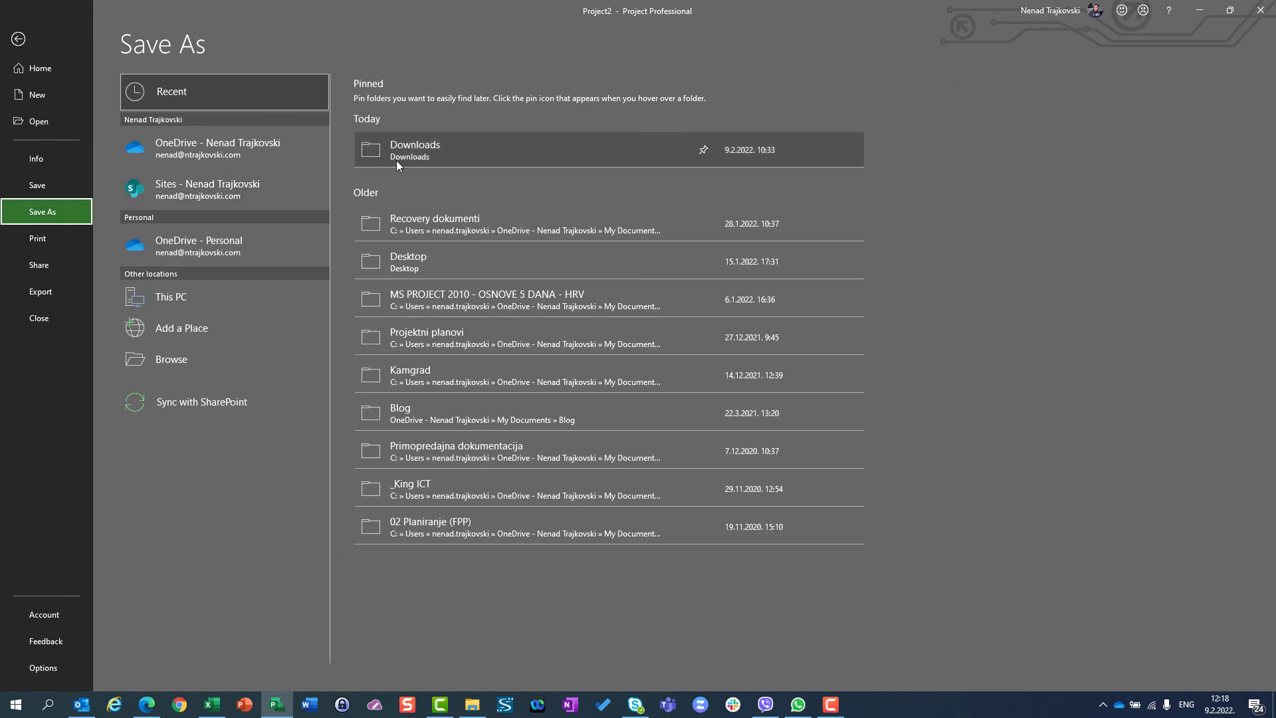
{"action": "left_click", "coordinate": [164, 363]}
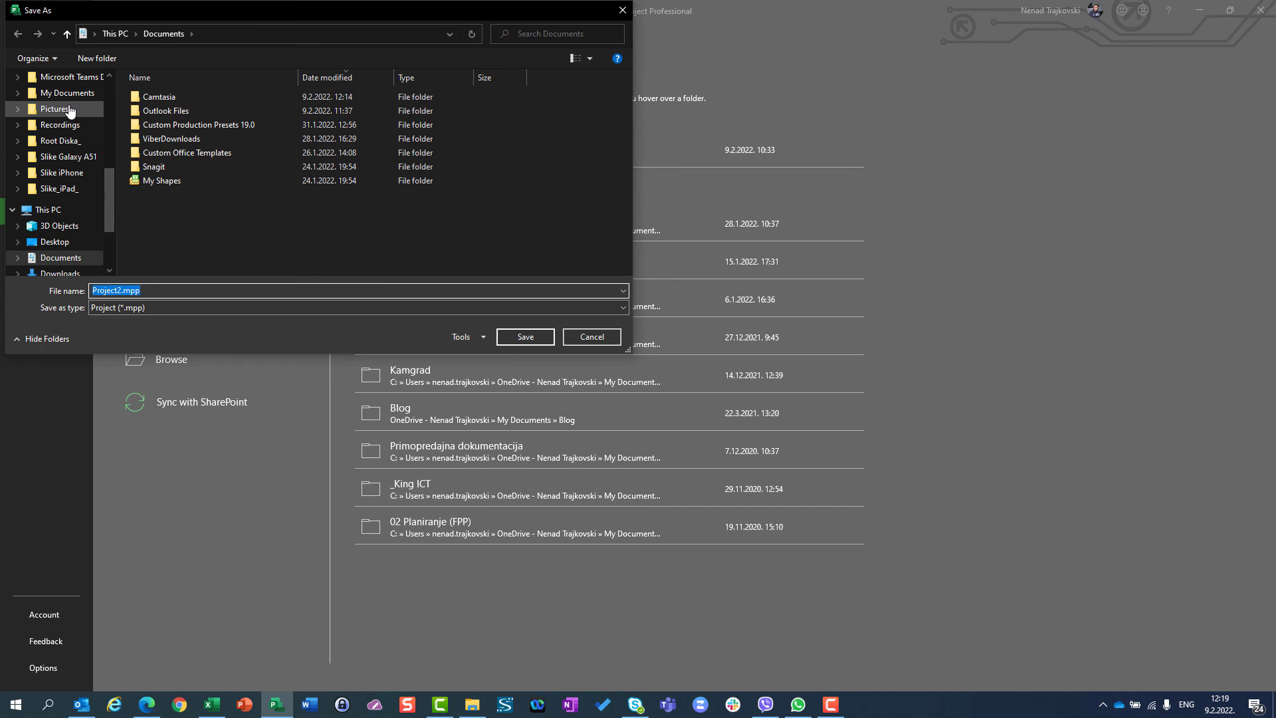
{"action": "scroll", "coordinate": [73, 198], "scroll_direction": "up", "scroll_amount": 2}
{"action": "scroll", "coordinate": [74, 195], "scroll_direction": "up", "scroll_amount": 1}
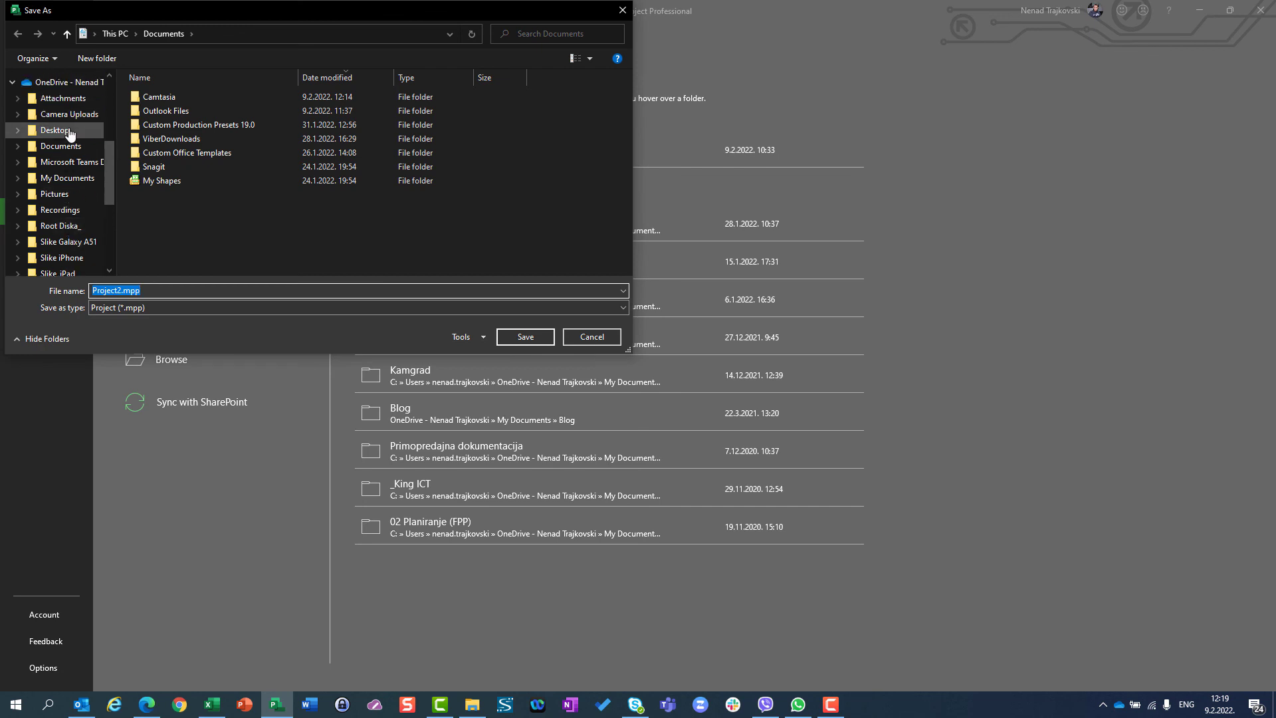
{"action": "left_click", "coordinate": [66, 130]}
{"action": "double_click", "coordinate": [176, 290]}
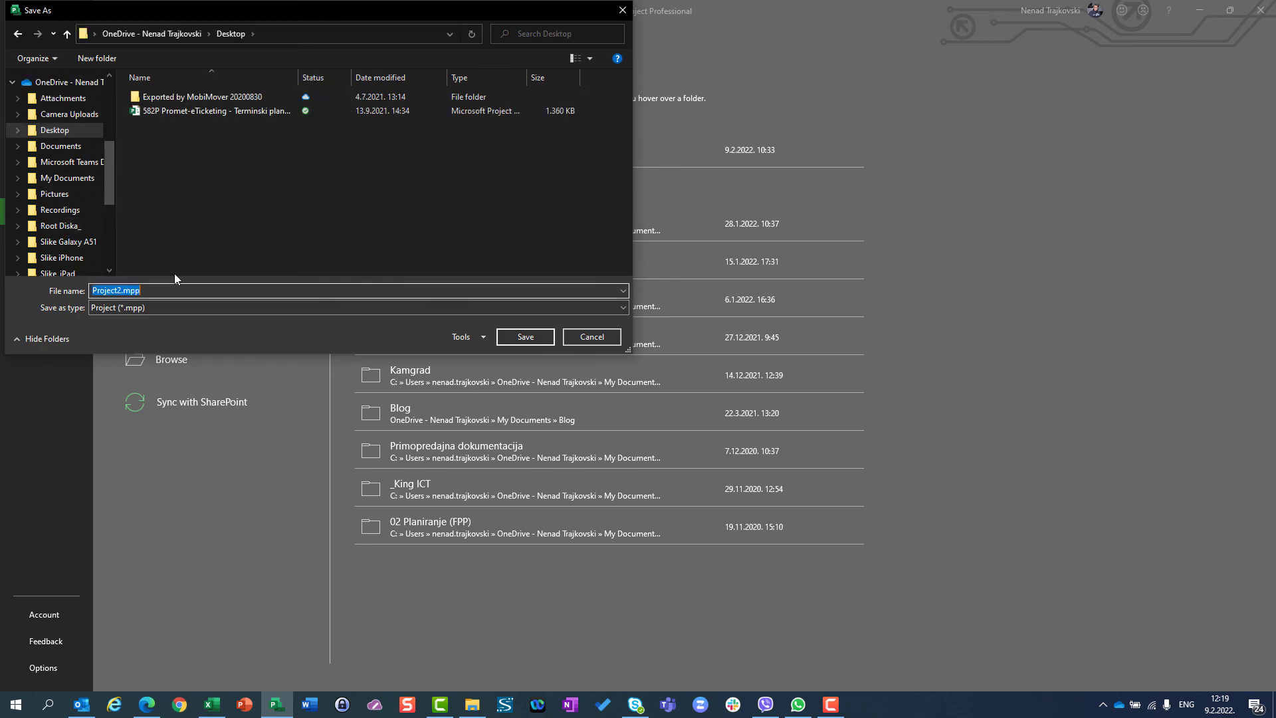
{"action": "type", "text": "My projec"}
{"action": "key", "text": "Return"}
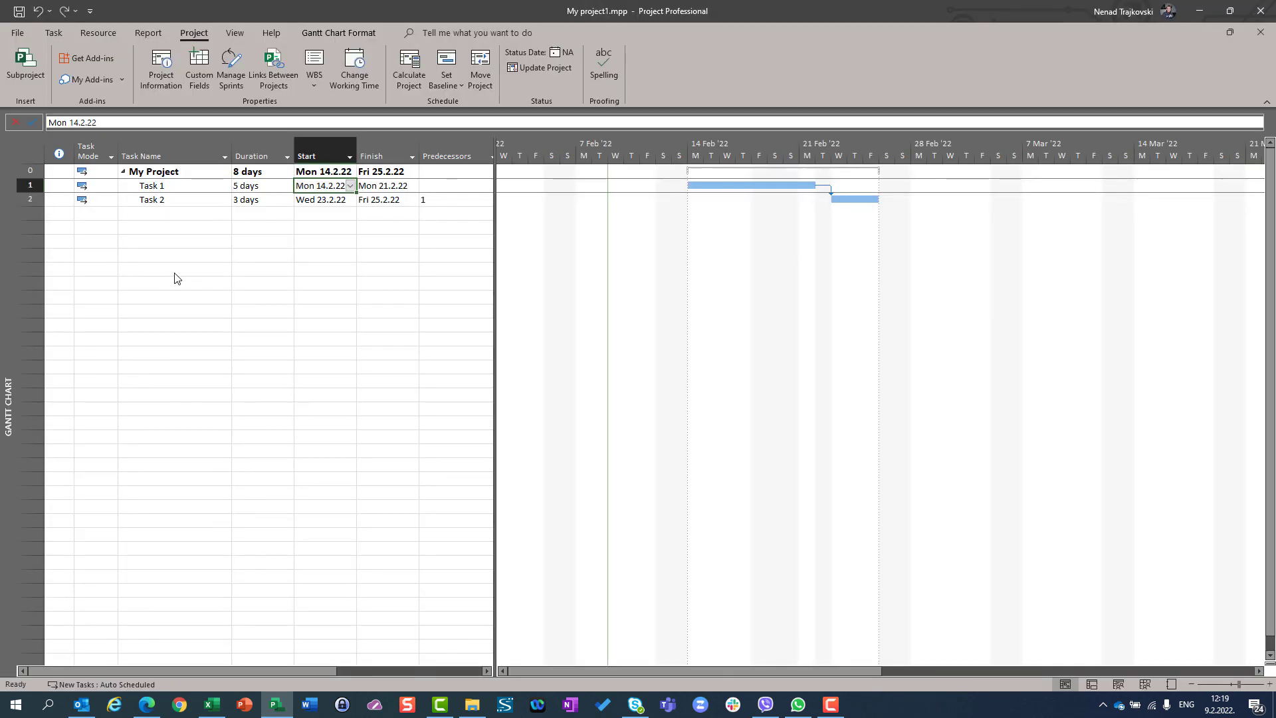
Create a new blank project and open its Change Working Time calendar to inspect exceptions.
{"action": "key", "text": "ctrl+n"}
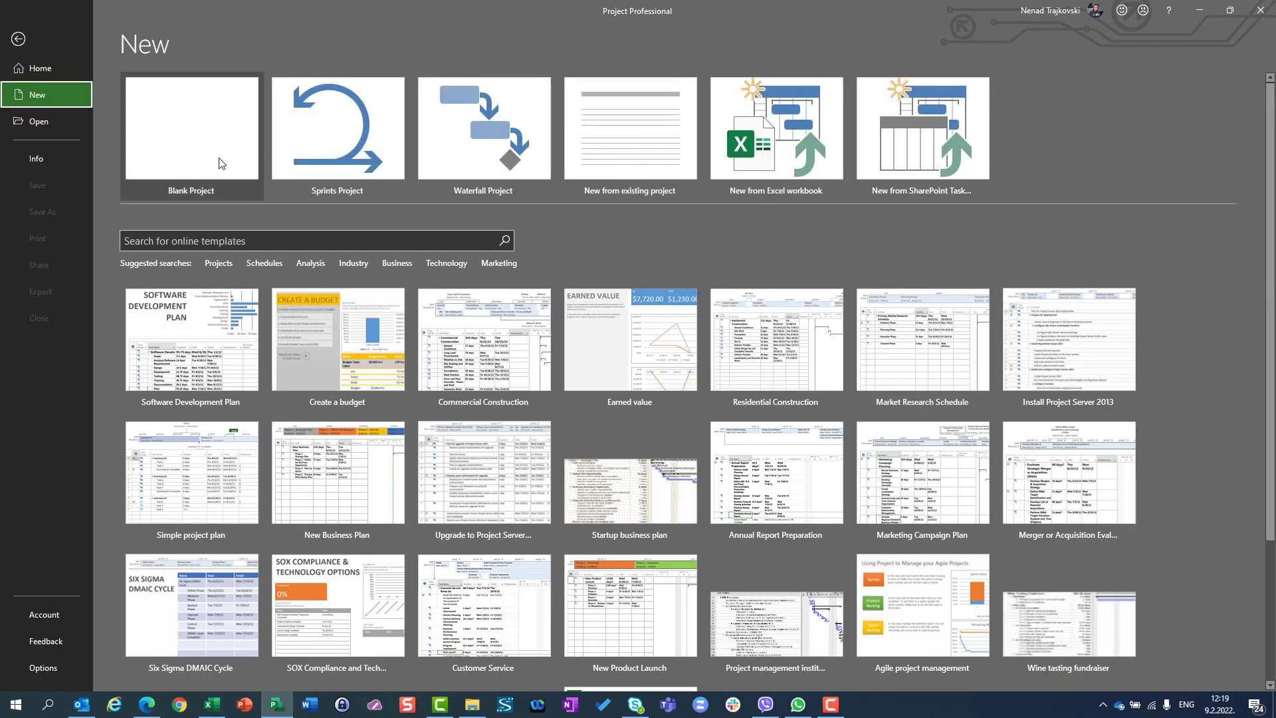
{"action": "left_click", "coordinate": [223, 153]}
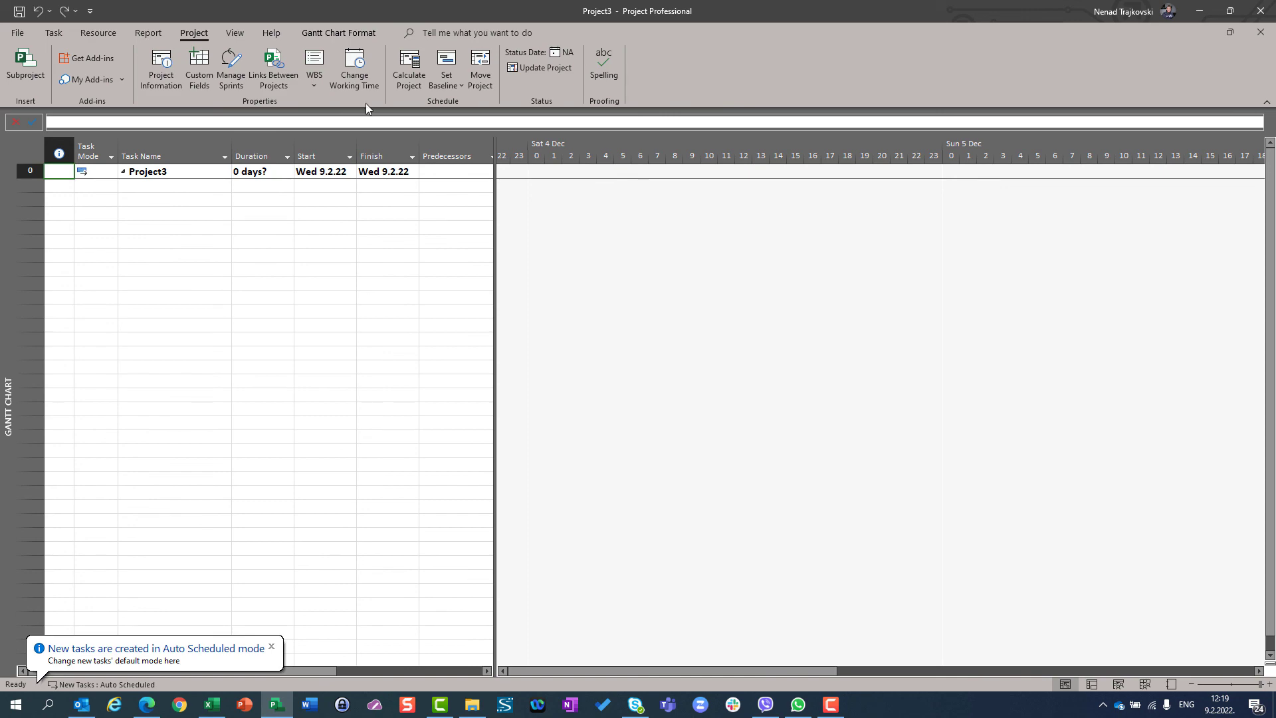
{"action": "left_click", "coordinate": [362, 69]}
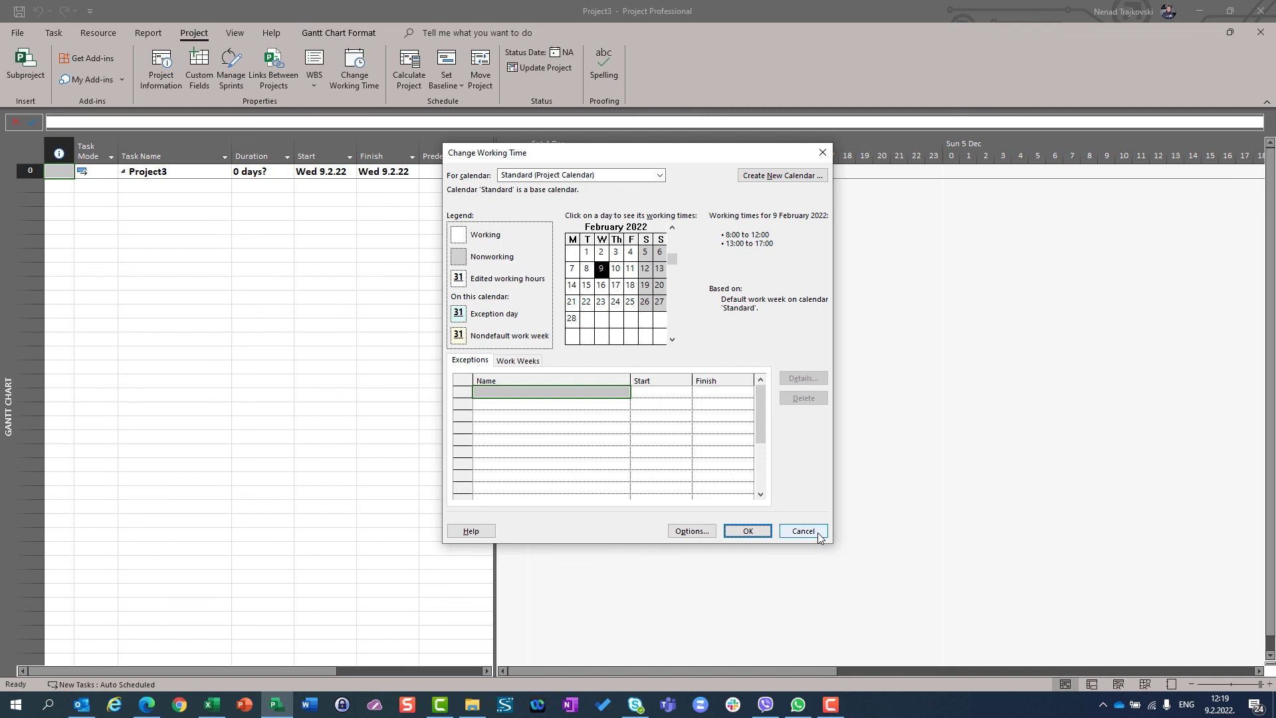
Cancel the Change Working Time dialog, leaving the blank Project3 Gantt chart showing.
{"action": "left_click", "coordinate": [804, 531]}
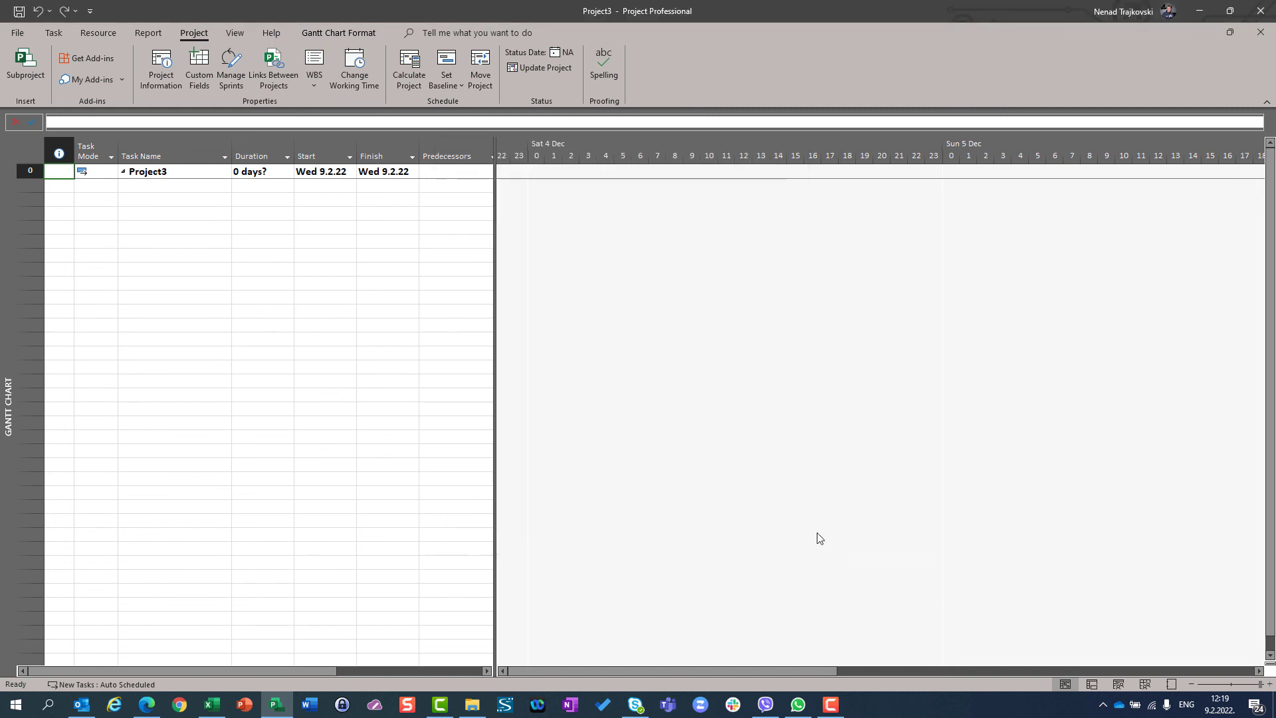